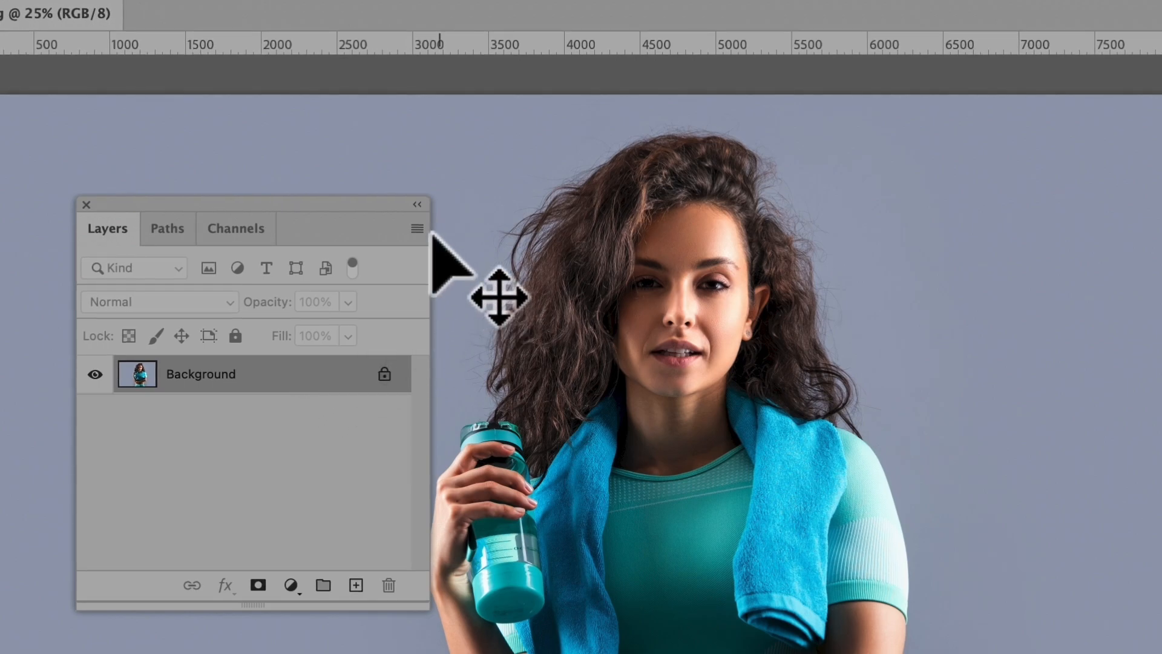
# Duplicate the Background layer as Background copy in the same document and add a new blank layer above it.
pyautogui.click(422, 228)
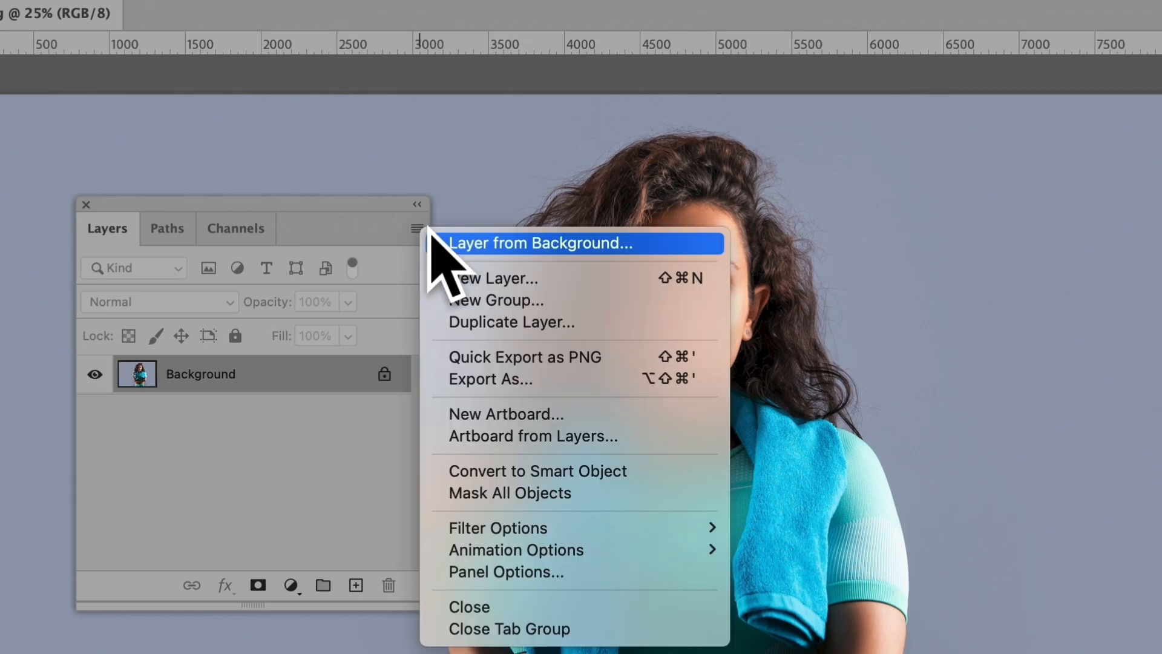
pyautogui.click(572, 322)
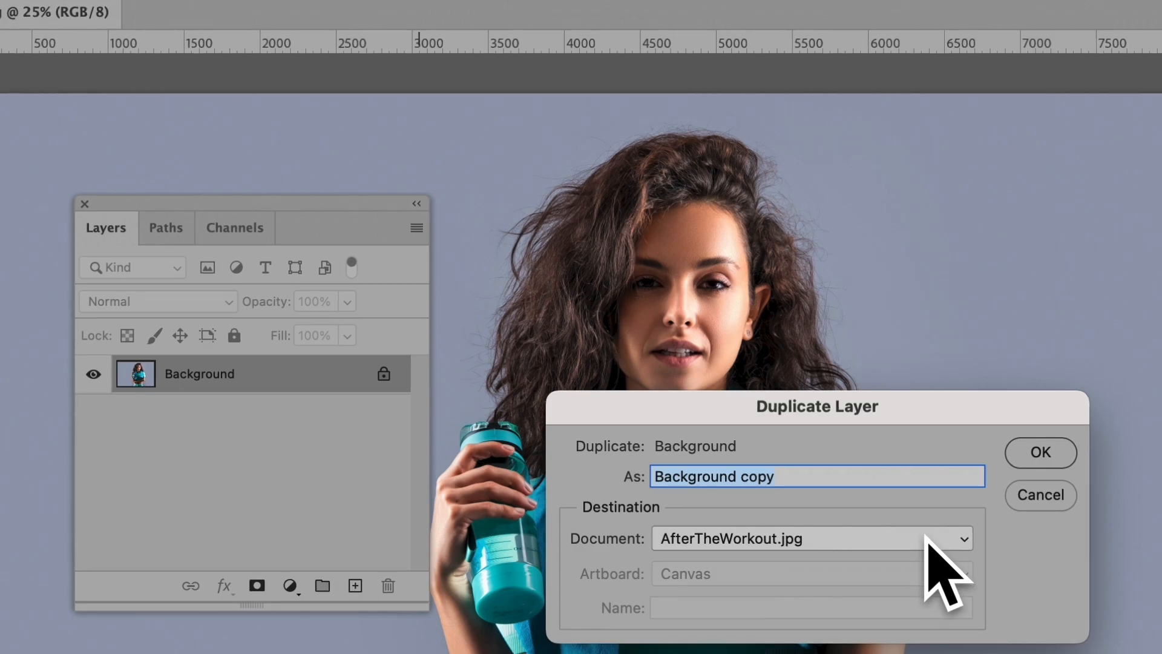
pyautogui.click(1039, 460)
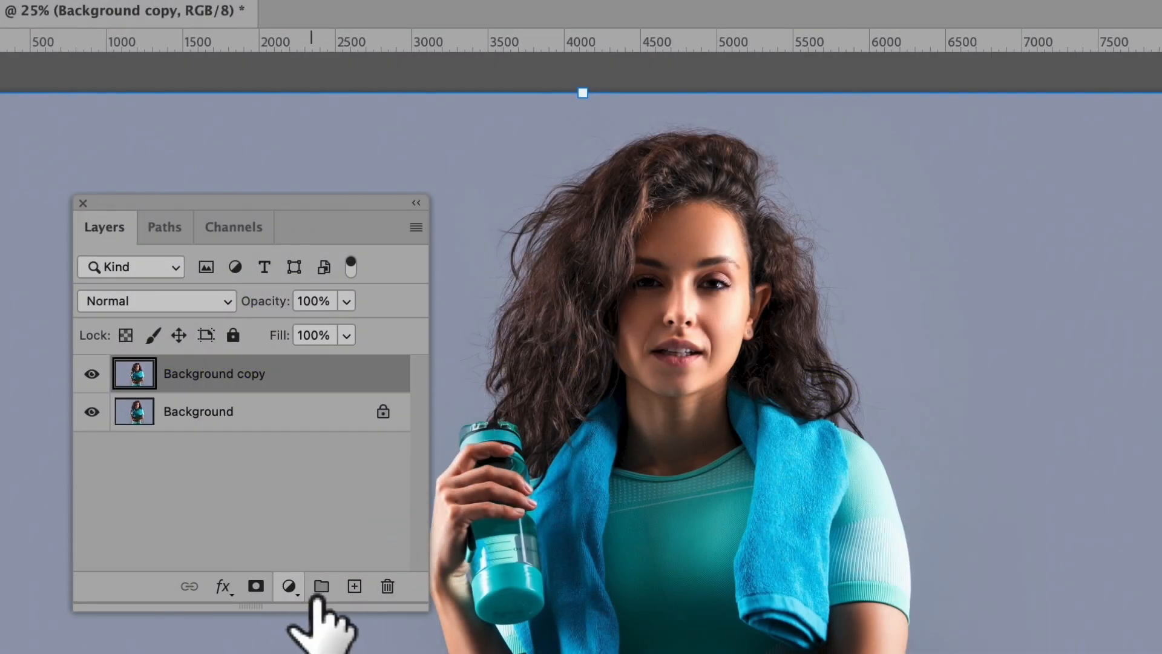
pyautogui.click(354, 587)
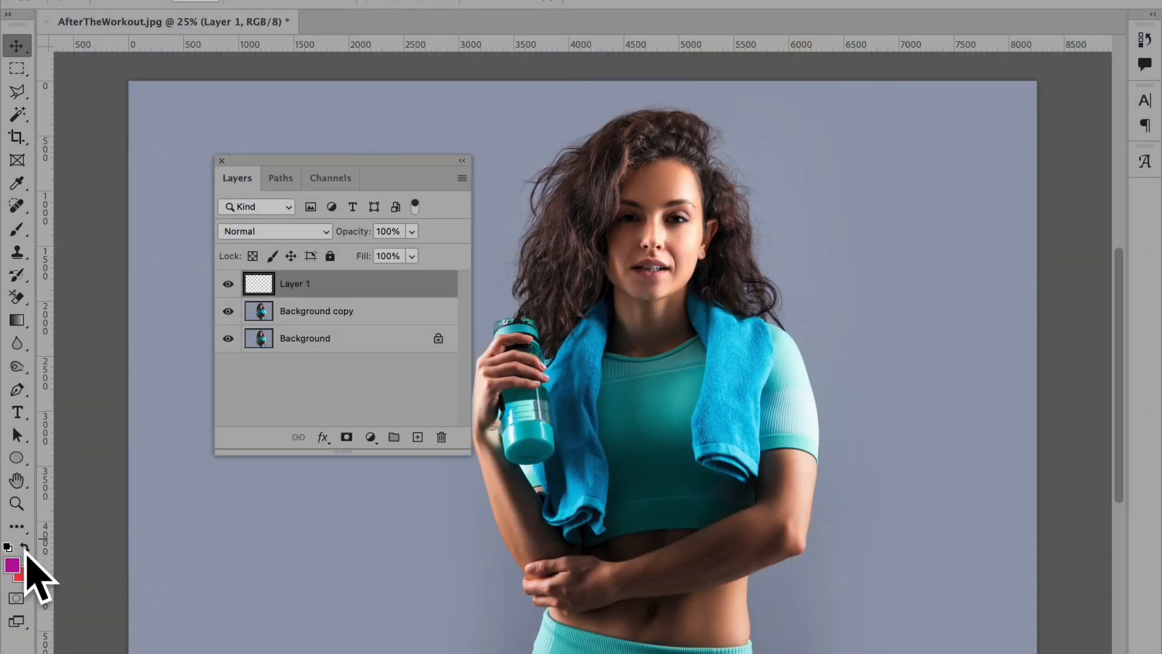
# Change the foreground color to a bright magenta, hex e928e7.
pyautogui.click(13, 566)
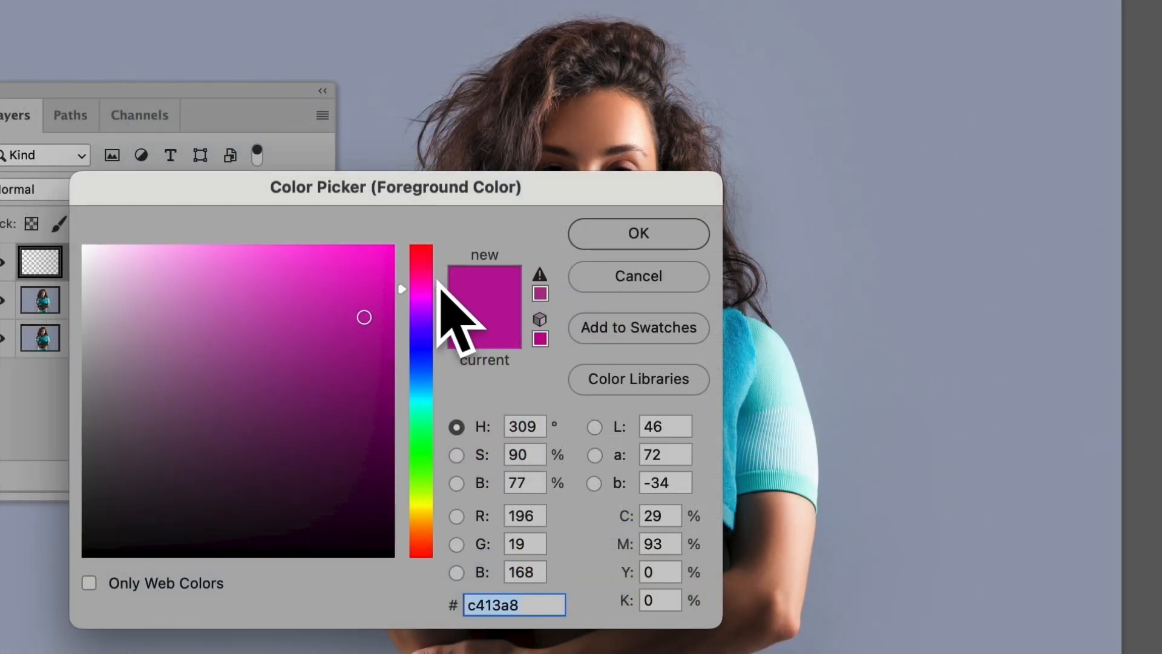
pyautogui.moveTo(547, 304); pyautogui.dragTo(549, 280)
pyautogui.moveTo(442, 256); pyautogui.dragTo(434, 297)
pyautogui.moveTo(359, 315); pyautogui.dragTo(337, 272)
pyautogui.moveTo(436, 296); pyautogui.dragTo(438, 292)
pyautogui.moveTo(337, 270); pyautogui.dragTo(340, 272)
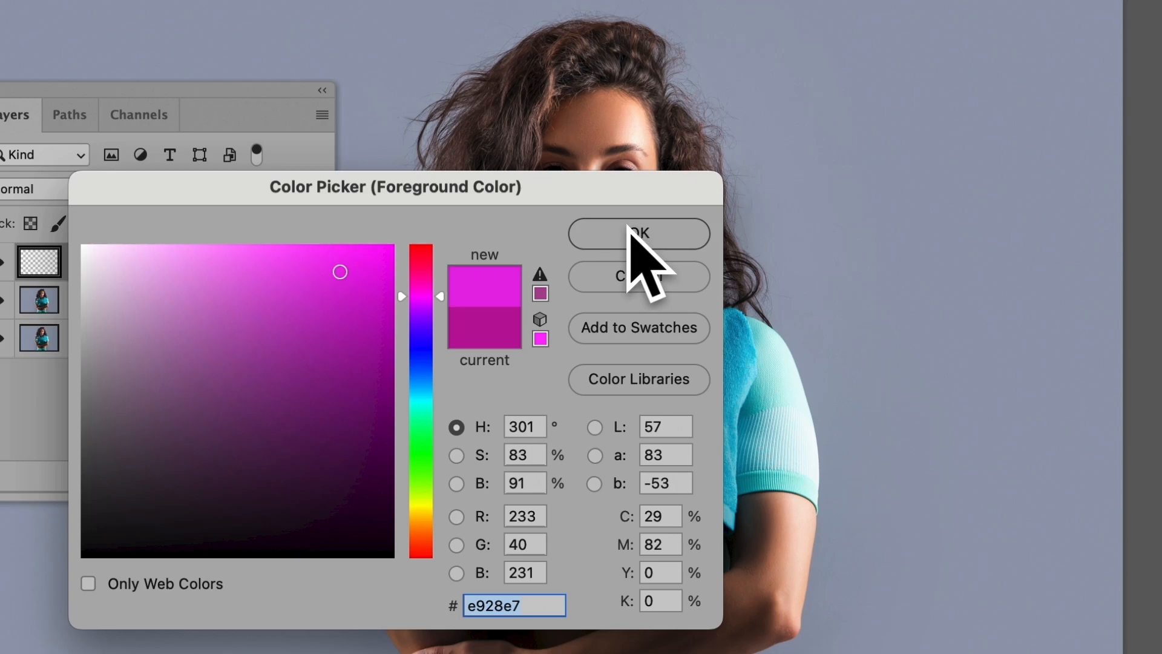
pyautogui.click(626, 233)
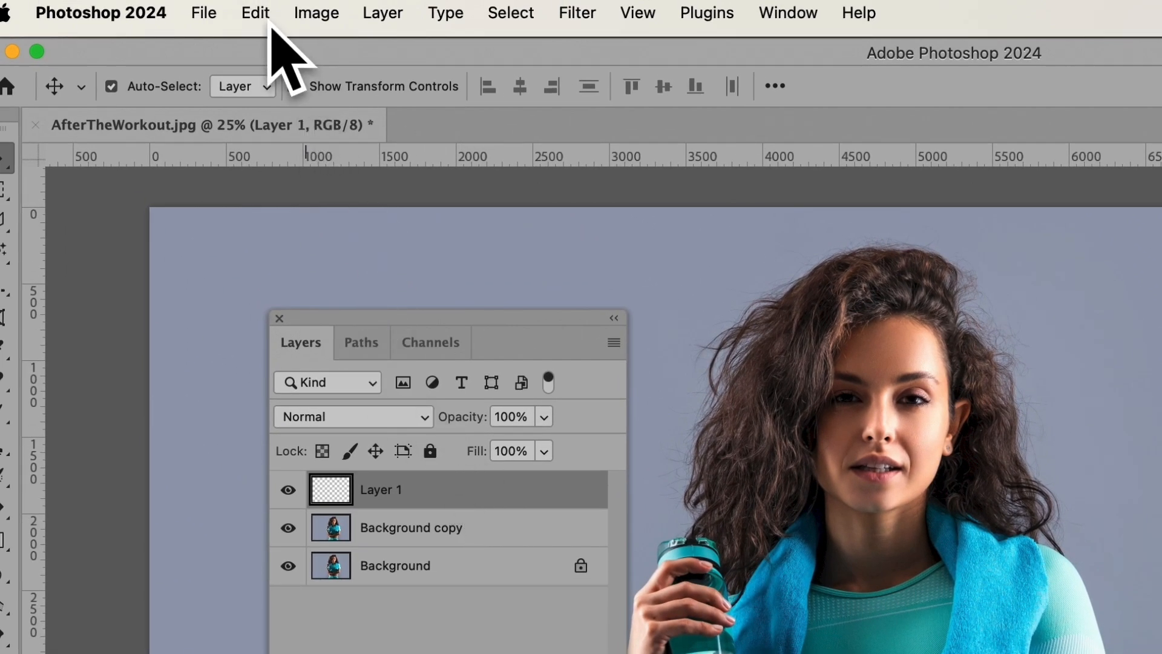
# Fill Layer 1 with the foreground color in Normal mode at 100% opacity and place it beneath Background copy.
pyautogui.click(254, 12)
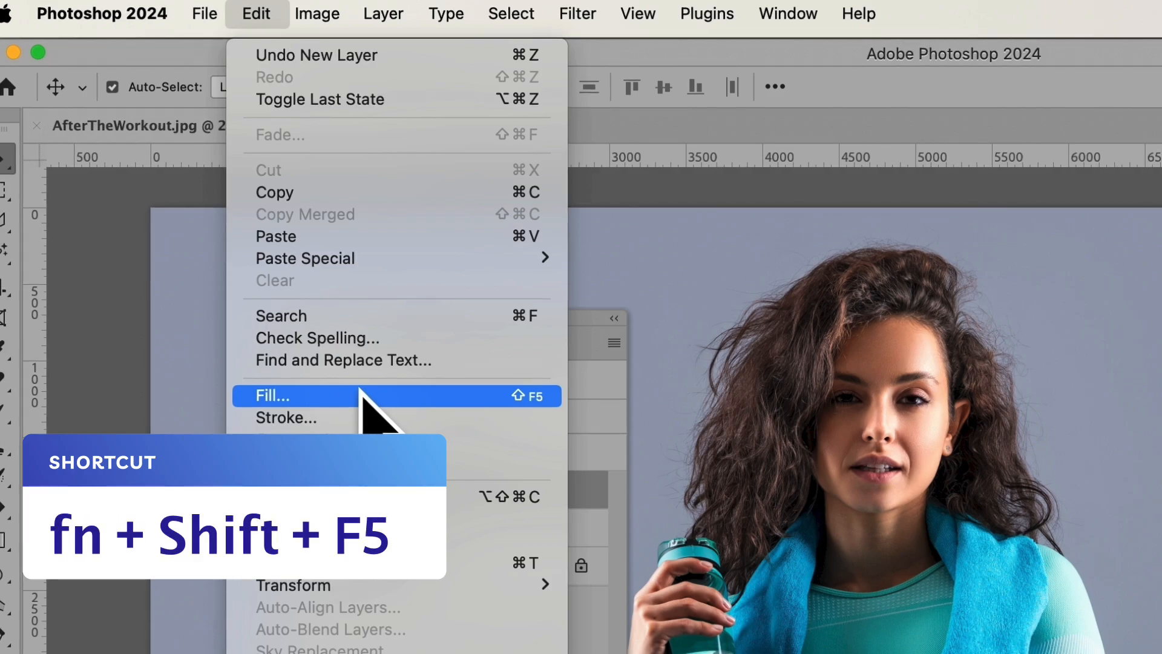
pyautogui.click(362, 395)
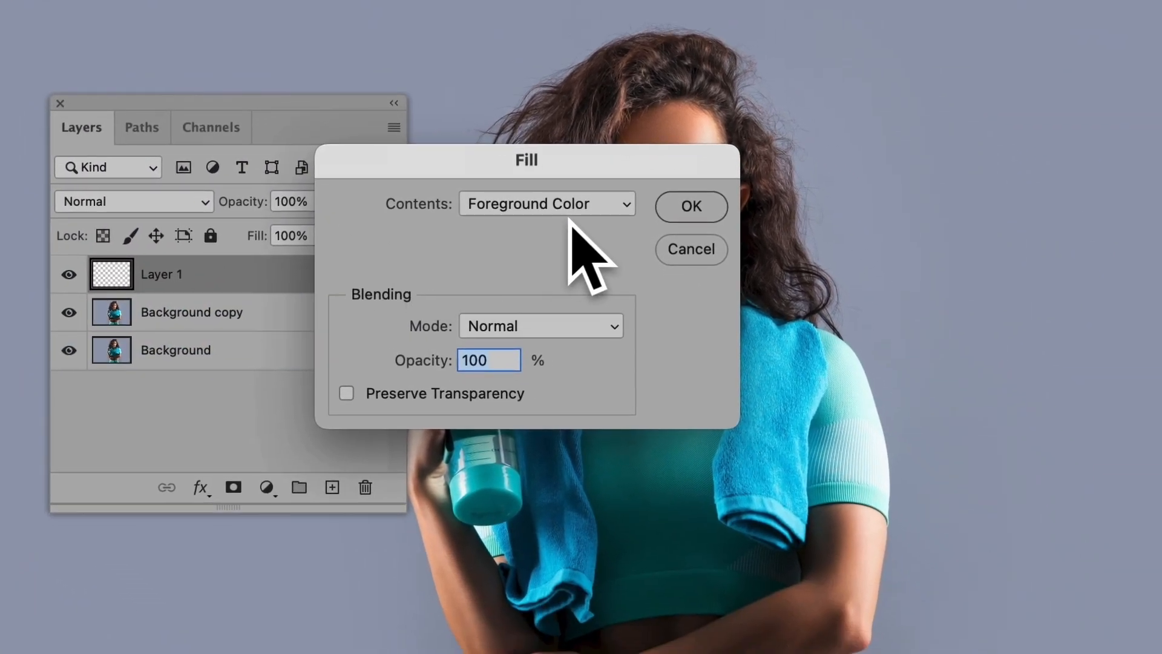
pyautogui.click(626, 204)
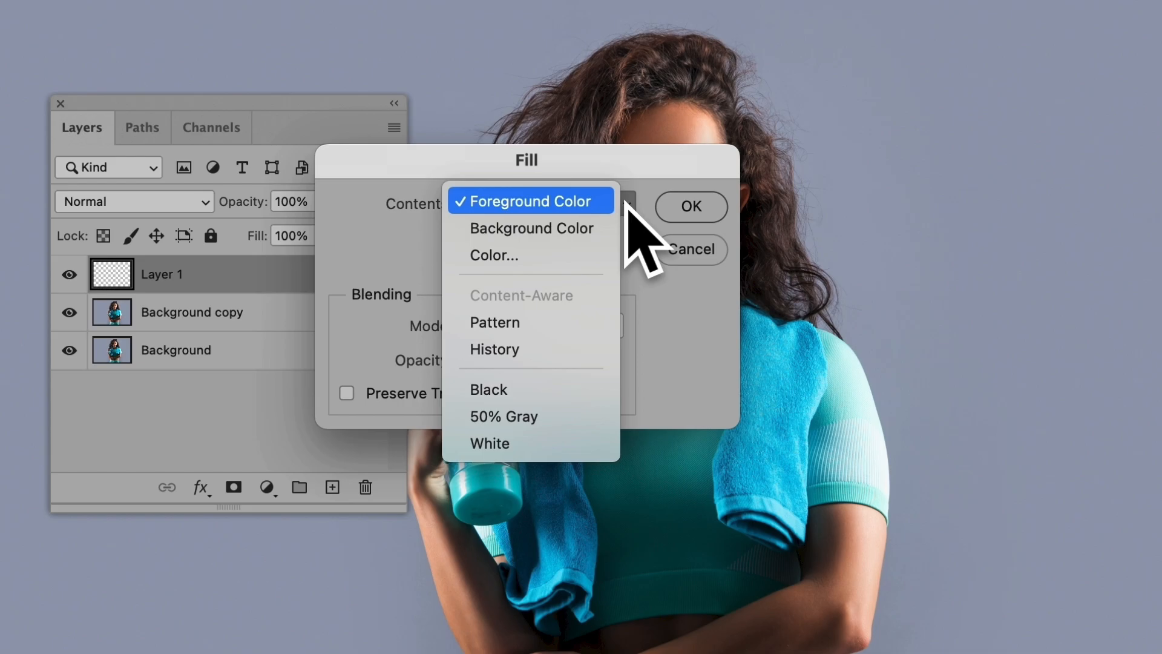
pyautogui.click(627, 205)
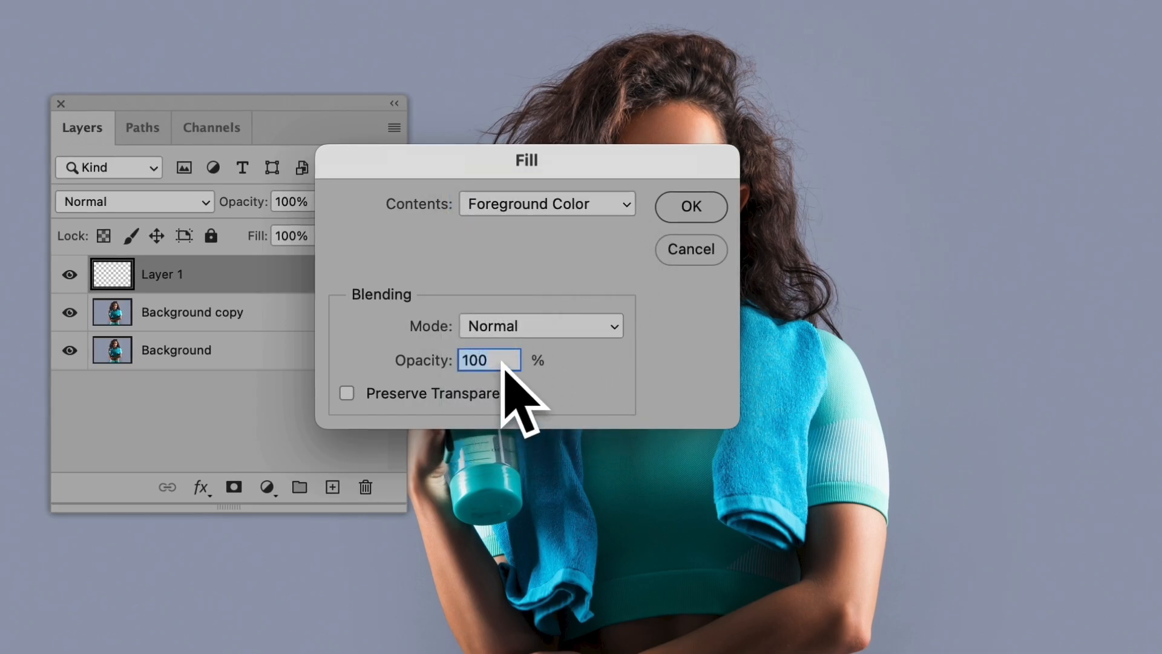
pyautogui.click(690, 209)
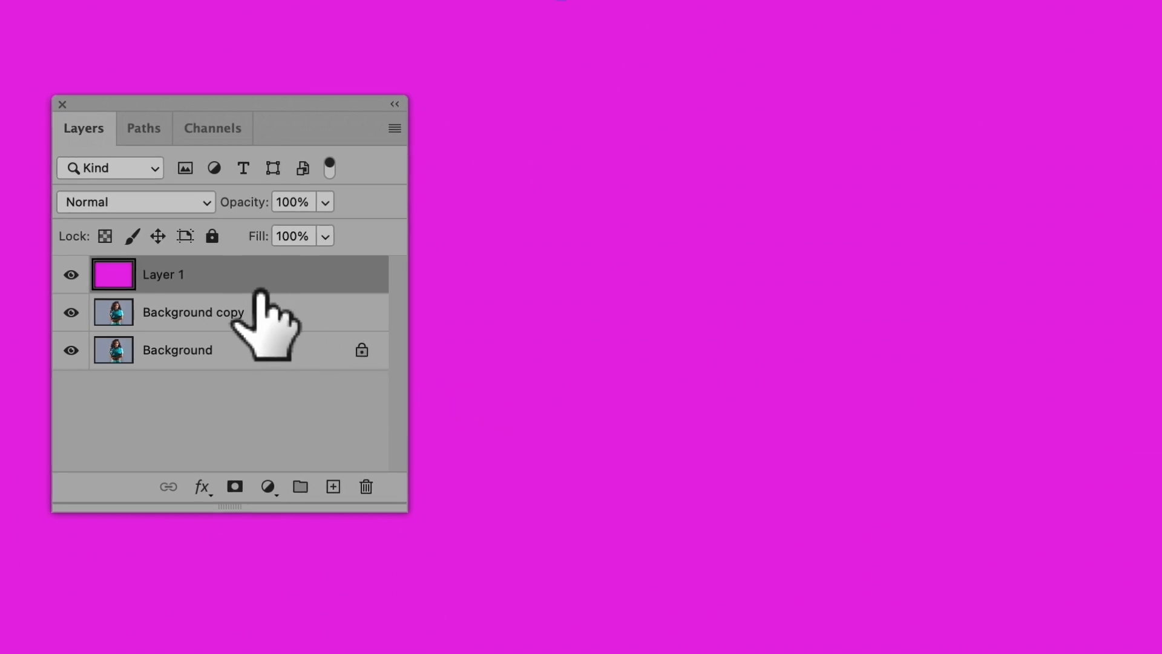
pyautogui.moveTo(270, 280); pyautogui.dragTo(255, 317)
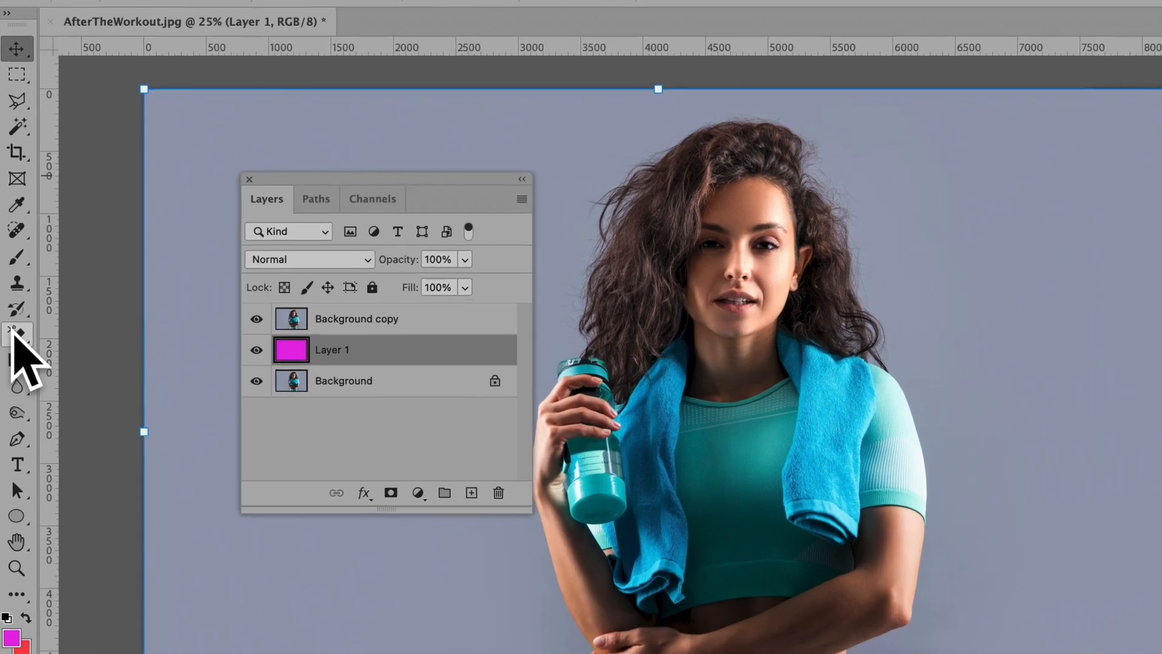
# Choose the Background Eraser Tool and set the background color to a1a8ba, sampled from the photo's blue-grey backdrop.
pyautogui.click(14, 340)
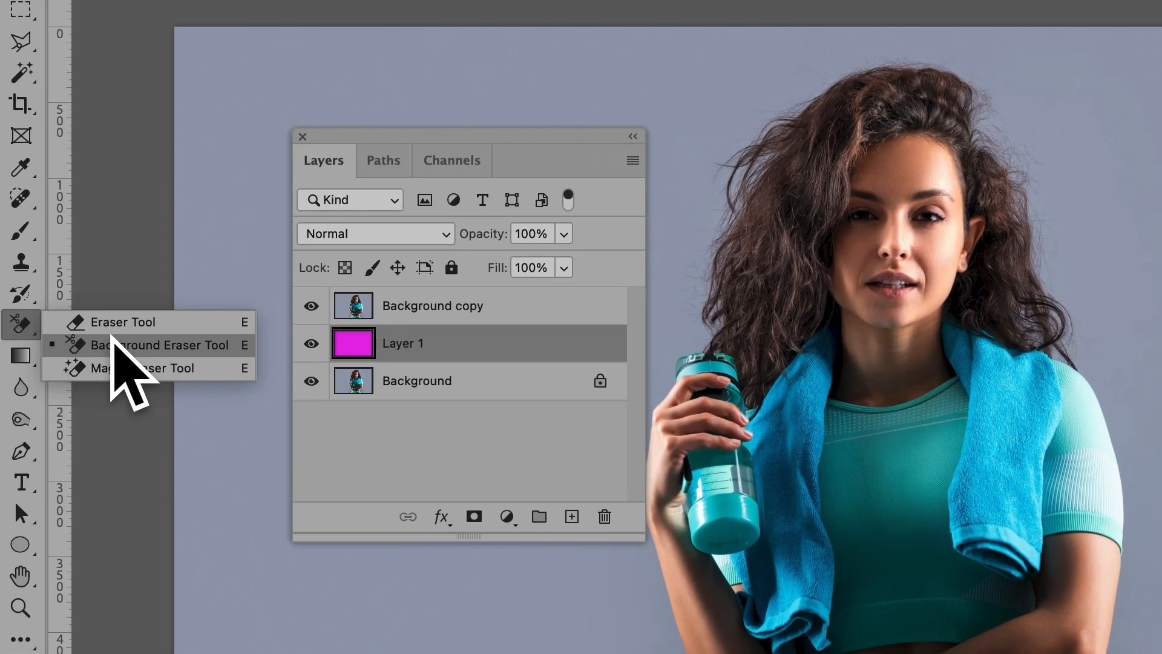
pyautogui.click(136, 345)
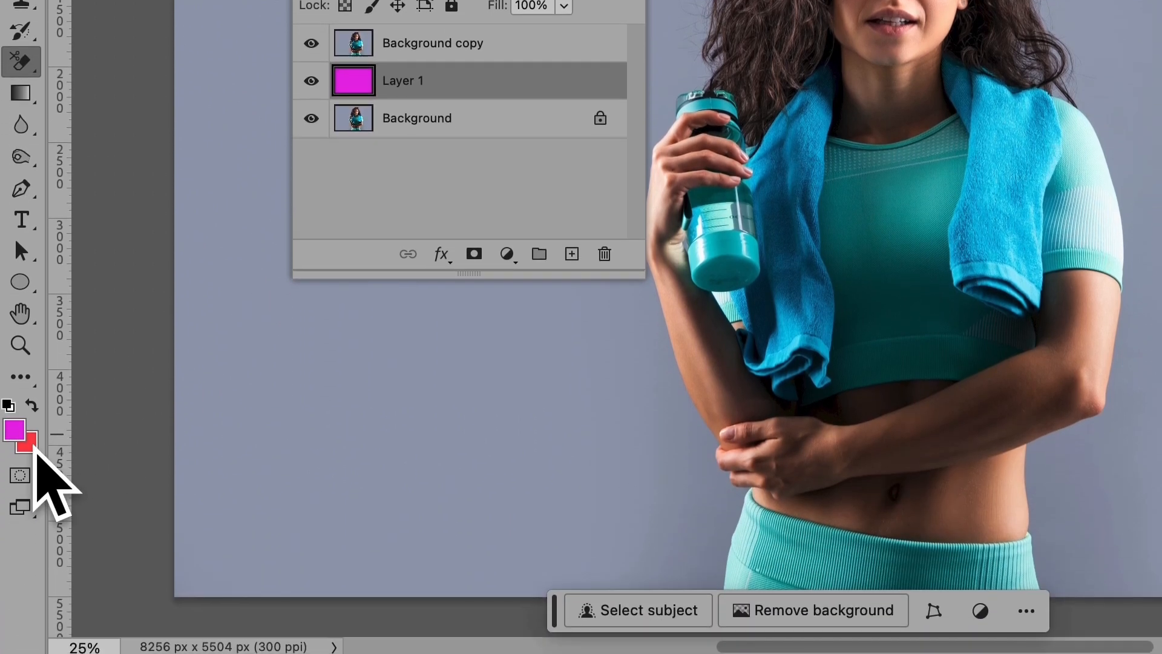
pyautogui.click(31, 443)
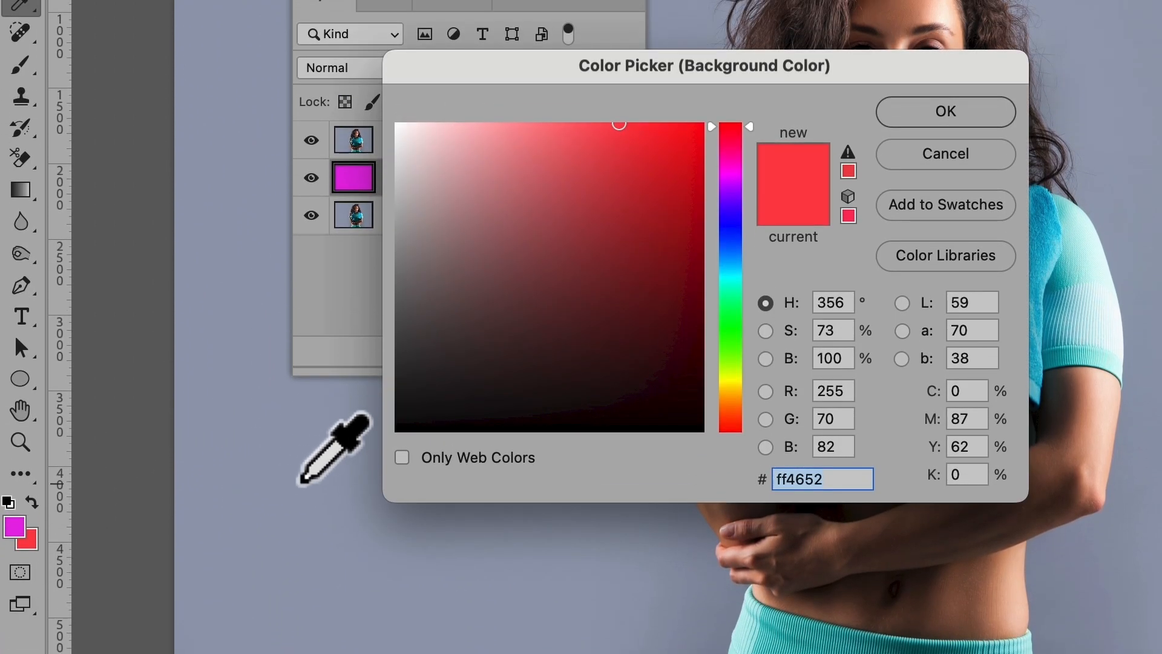
pyautogui.click(305, 361)
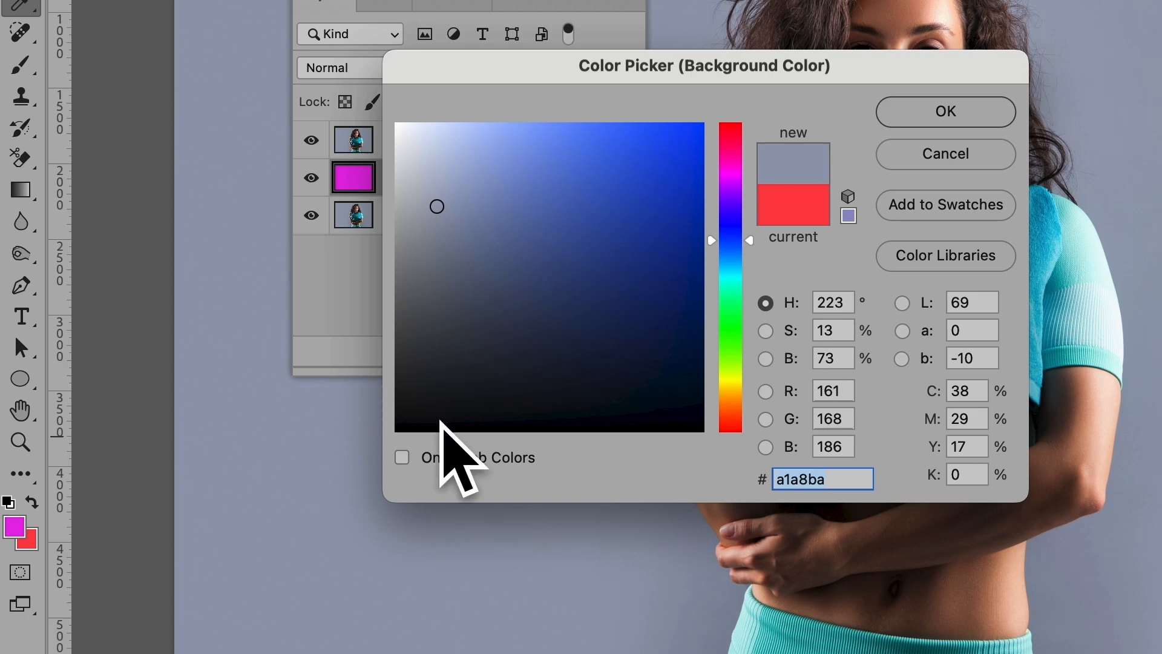
pyautogui.click(950, 113)
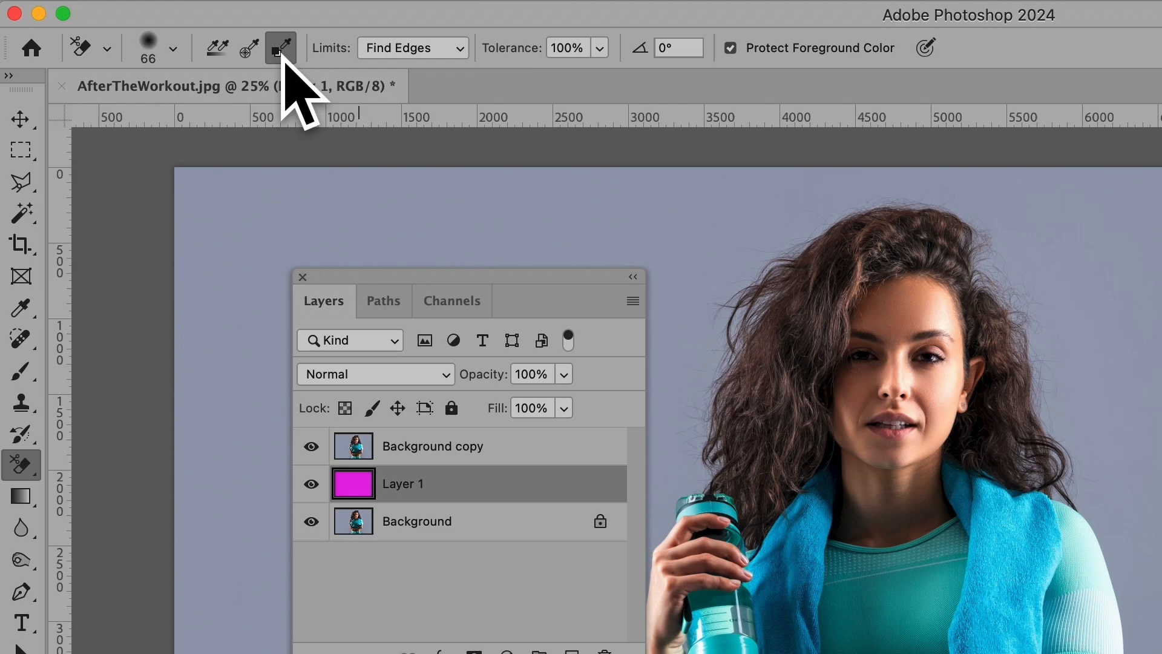
# Set the Background Eraser to Contiguous limits with Background Swatch sampling.
pyautogui.click(463, 51)
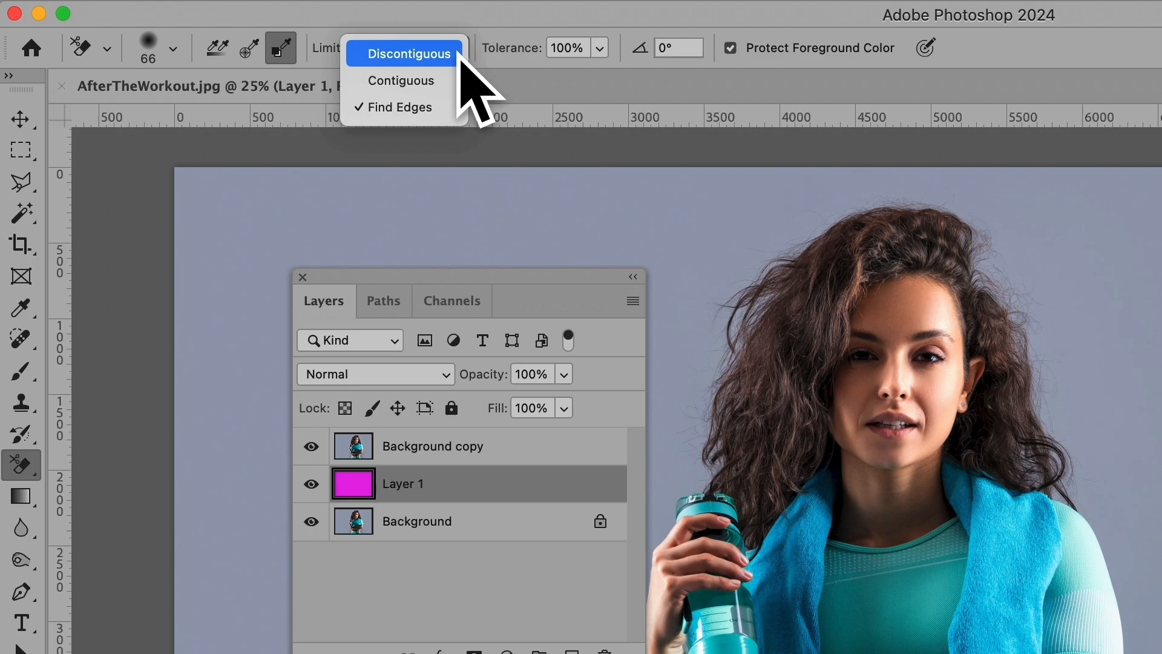
pyautogui.click(454, 85)
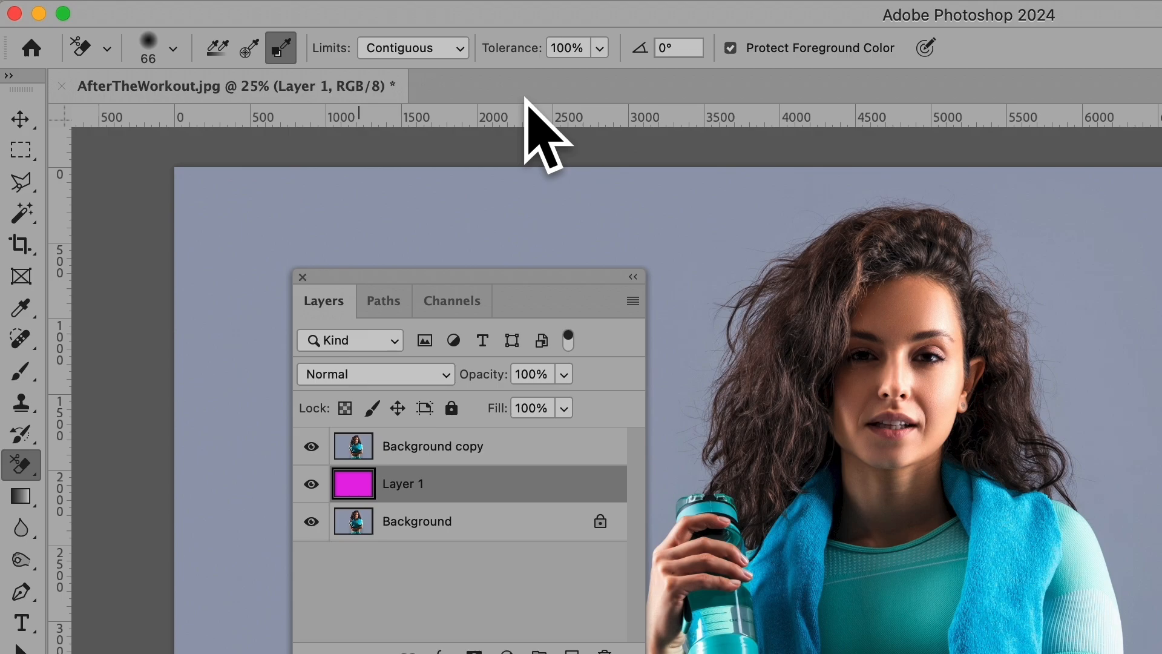
pyautogui.click(462, 49)
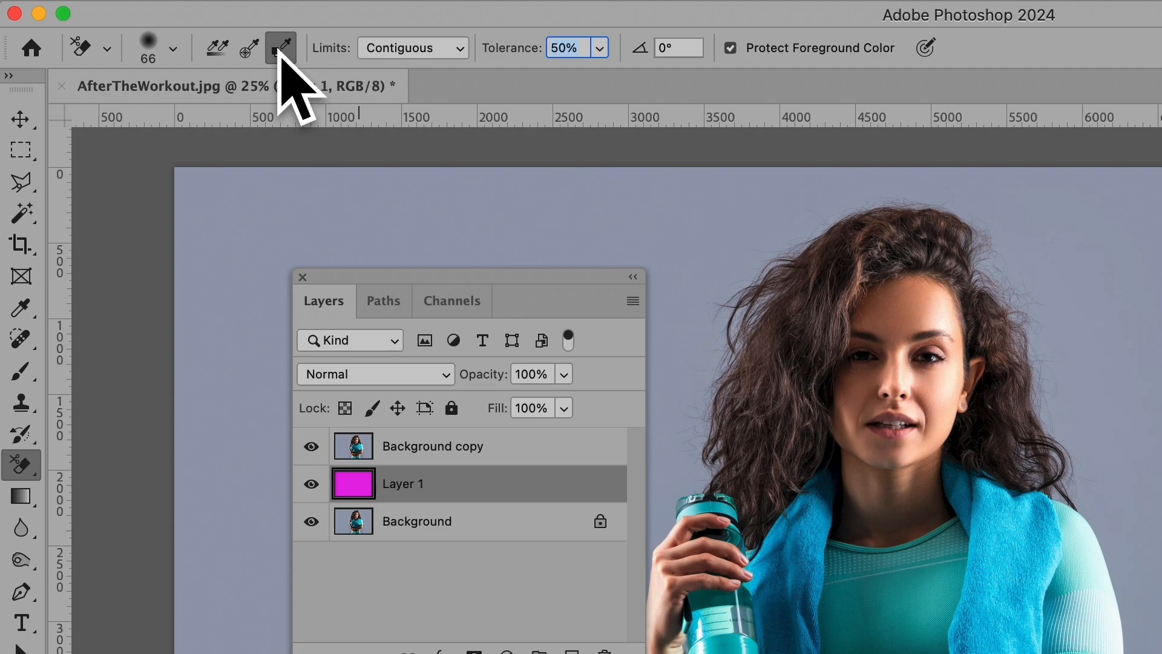
pyautogui.click(281, 48)
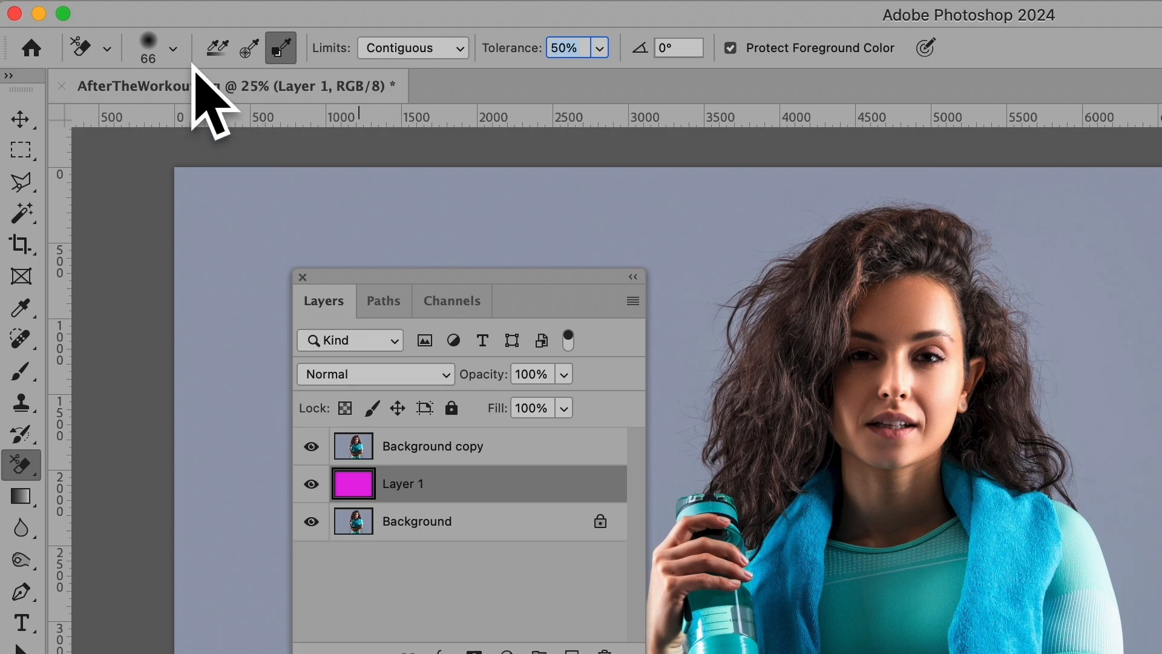
# Set the eraser brush size to 70 px with a very soft edge.
pyautogui.click(173, 49)
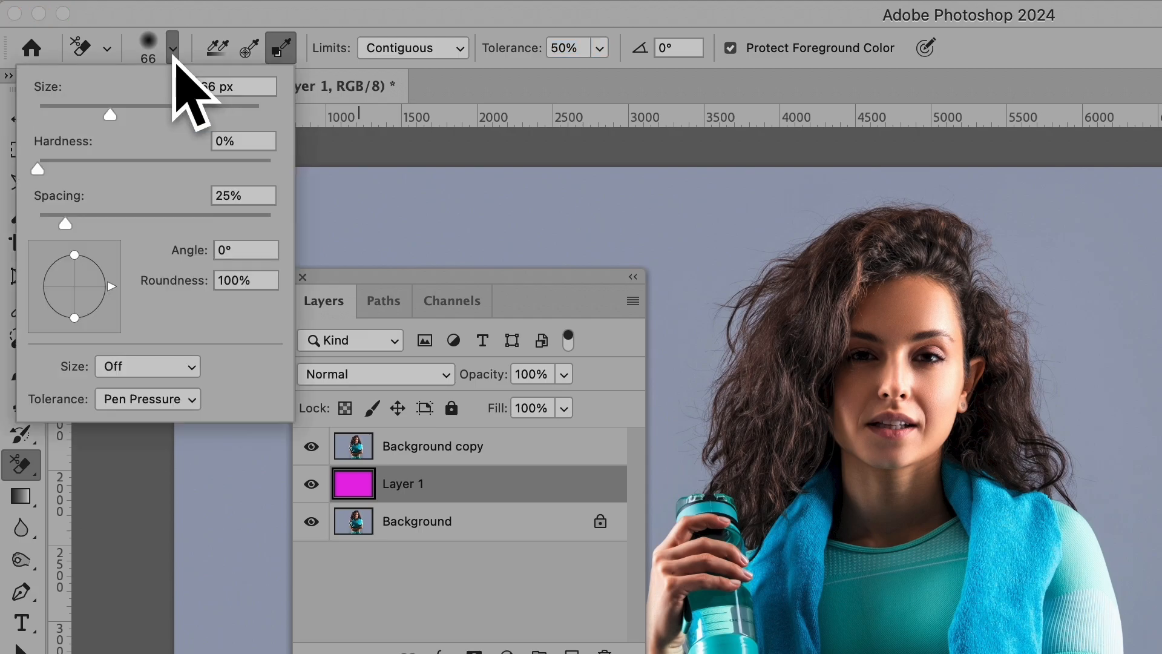
pyautogui.moveTo(109, 114)
pyautogui.mouseDown()
pyautogui.moveTo(81, 114)
pyautogui.moveTo(115, 114)
pyautogui.mouseUp()
pyautogui.write('70')
pyautogui.moveTo(40, 170)
pyautogui.mouseDown()
pyautogui.moveTo(55, 171)
pyautogui.moveTo(41, 168)
pyautogui.mouseUp()
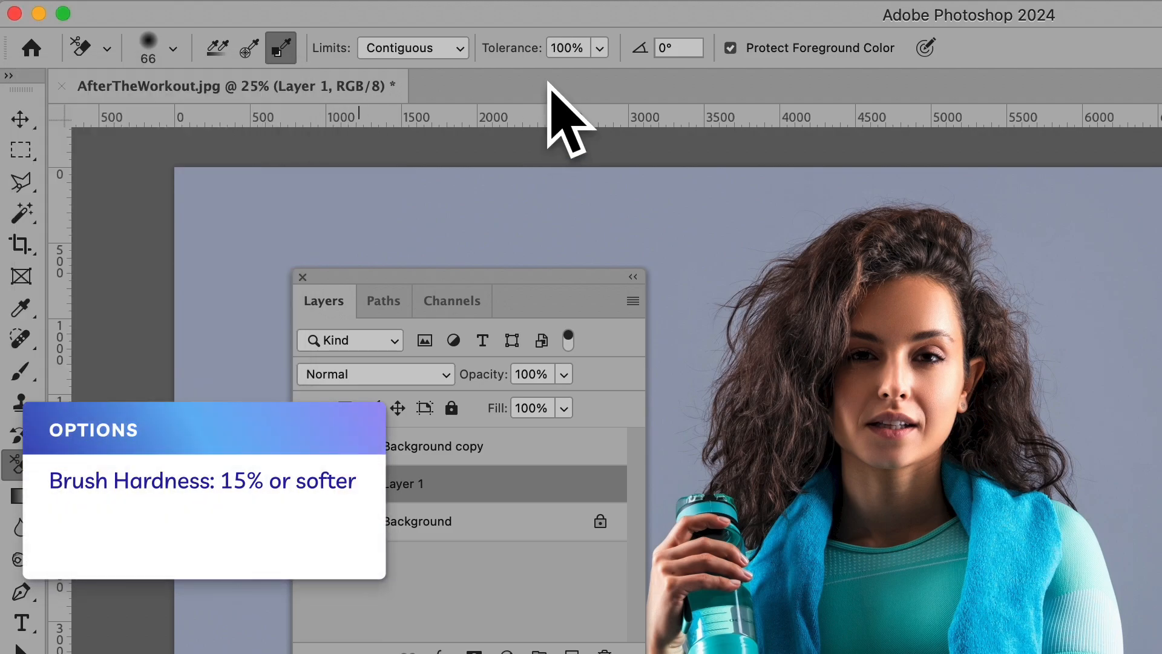
# Set the eraser's tolerance to 50% with Protect Foreground Color enabled.
pyautogui.click(562, 48)
pyautogui.write('50')
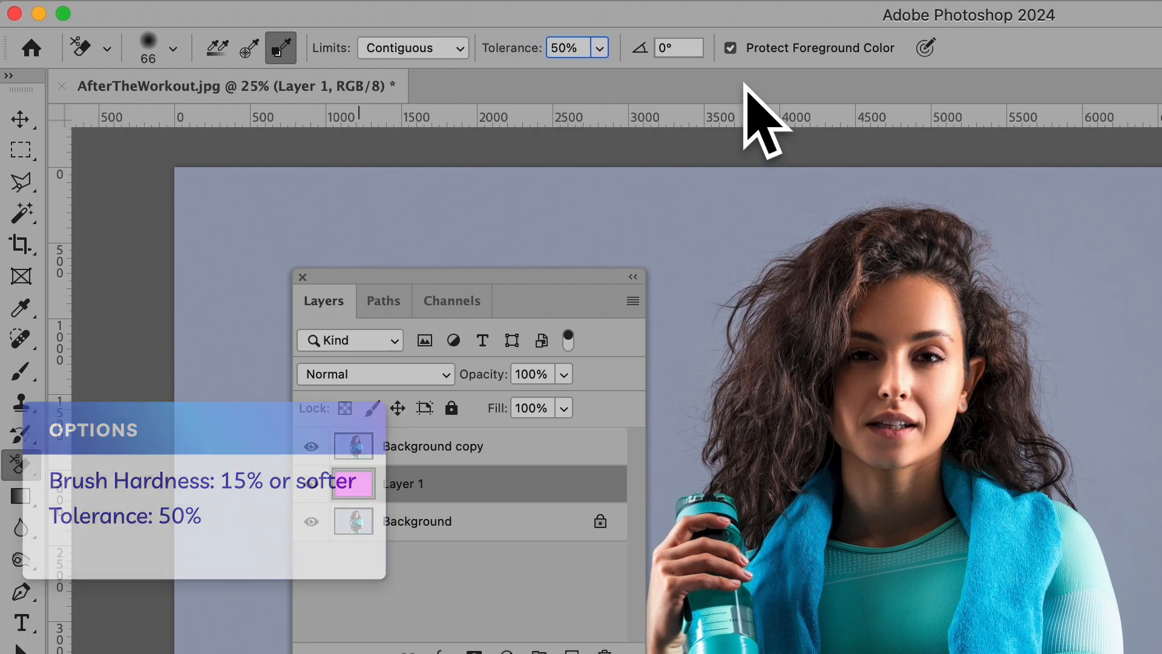
pyautogui.click(731, 48)
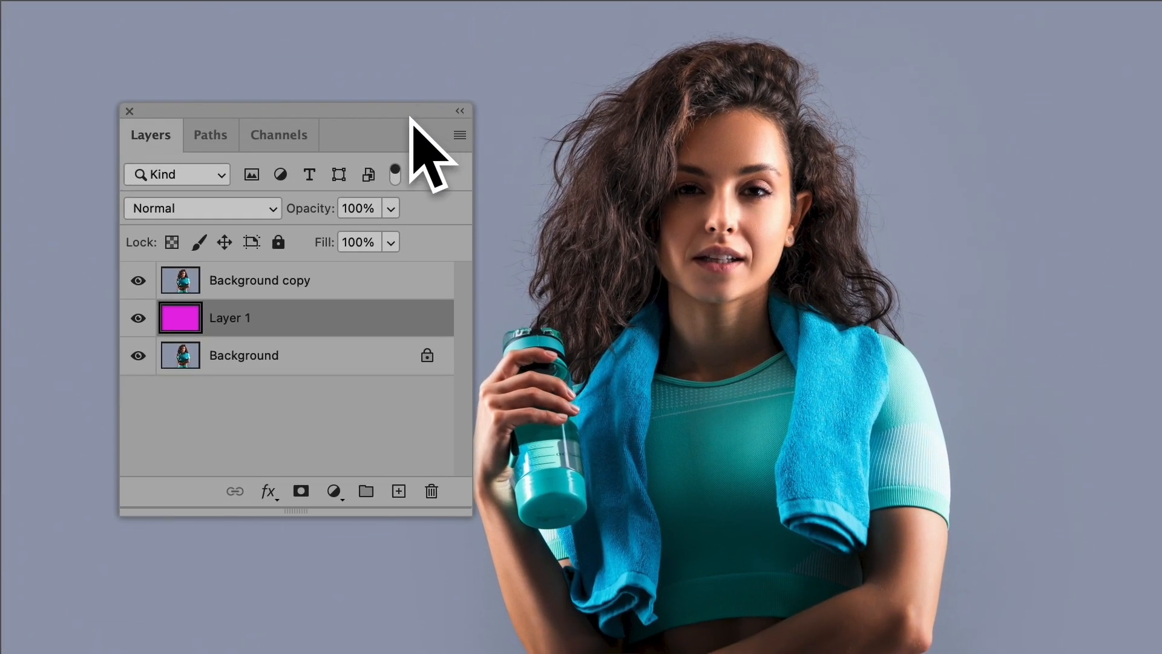
# On the Background copy layer, move the Layers panel off the hair and erase some backdrop beside the hair's left edge.
pyautogui.click(319, 281)
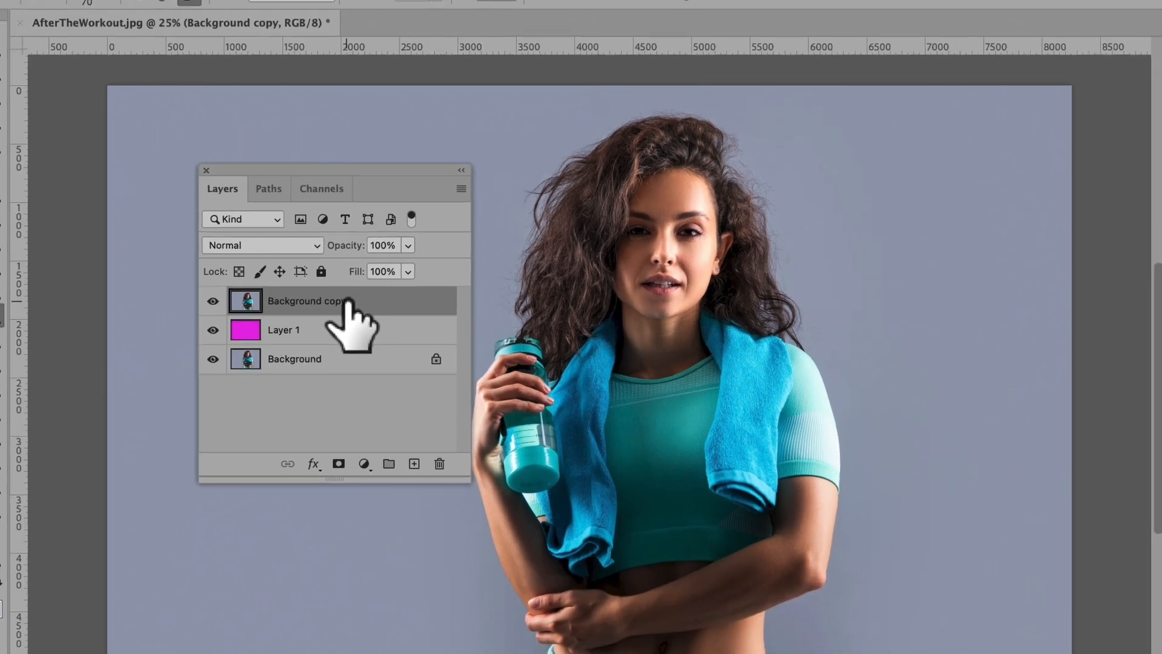
pyautogui.hotkey('ctrl', '+')
pyautogui.hotkey('ctrl', '+')
pyautogui.hotkey('ctrl', '+')
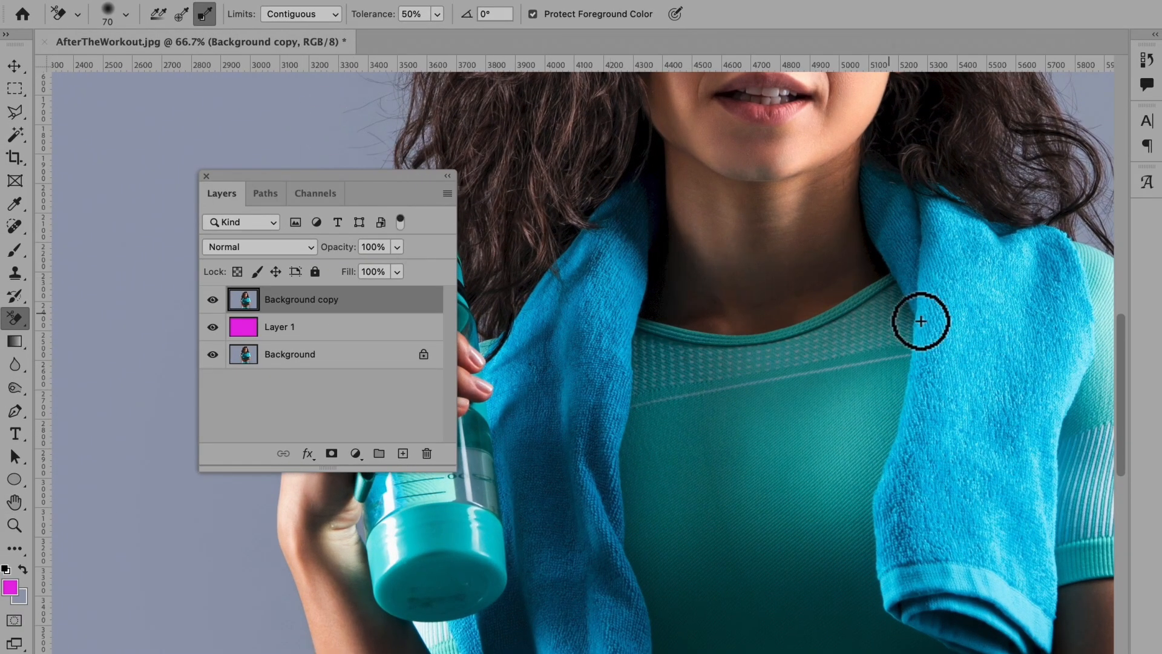
pyautogui.moveTo(1119, 362); pyautogui.dragTo(1132, 274)
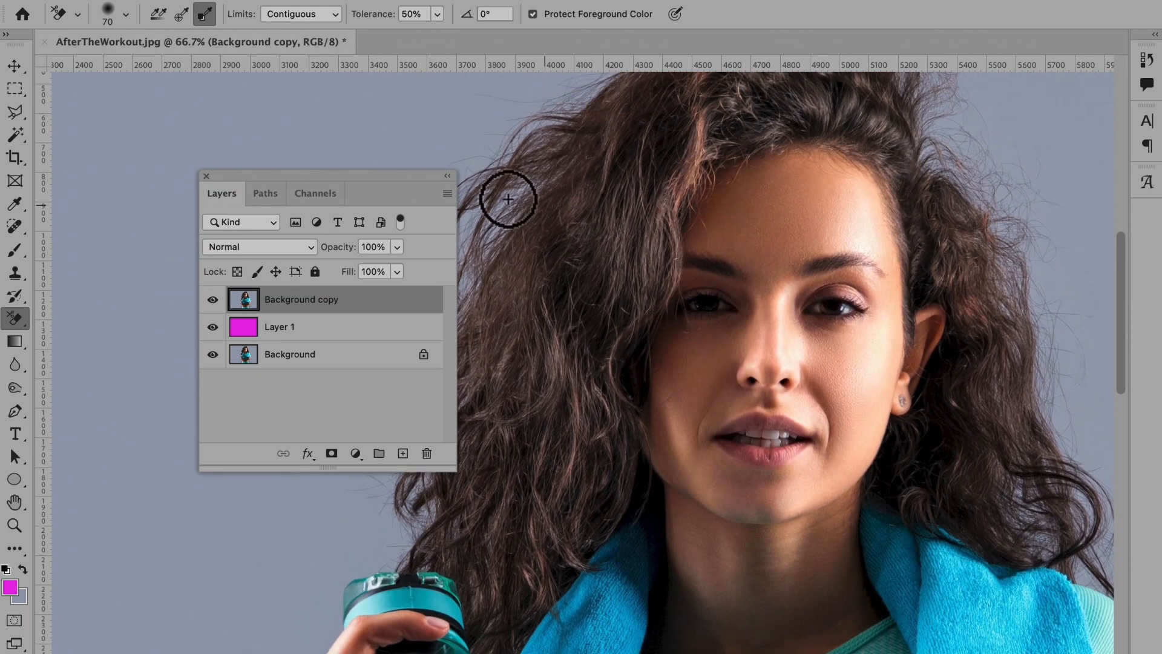
pyautogui.moveTo(376, 195); pyautogui.dragTo(210, 210)
pyautogui.moveTo(470, 255)
pyautogui.mouseDown()
pyautogui.moveTo(488, 216)
pyautogui.moveTo(464, 236)
pyautogui.moveTo(473, 248)
pyautogui.moveTo(487, 218)
pyautogui.moveTo(469, 255)
pyautogui.moveTo(517, 203)
pyautogui.moveTo(470, 263)
pyautogui.moveTo(485, 220)
pyautogui.moveTo(480, 281)
pyautogui.moveTo(435, 323)
pyautogui.moveTo(452, 247)
pyautogui.moveTo(425, 328)
pyautogui.moveTo(452, 321)
pyautogui.moveTo(416, 351)
pyautogui.mouseUp()
# Raise the eraser's tolerance to 87% and erase the backdrop along the hair's left edge and over the crown.
pyautogui.moveTo(437, 14); pyautogui.dragTo(479, 52)
pyautogui.moveTo(502, 218)
pyautogui.mouseDown()
pyautogui.moveTo(544, 123)
pyautogui.moveTo(512, 130)
pyautogui.moveTo(537, 187)
pyautogui.moveTo(449, 335)
pyautogui.moveTo(419, 283)
pyautogui.moveTo(420, 250)
pyautogui.moveTo(411, 467)
pyautogui.moveTo(432, 512)
pyautogui.moveTo(398, 547)
pyautogui.mouseUp()
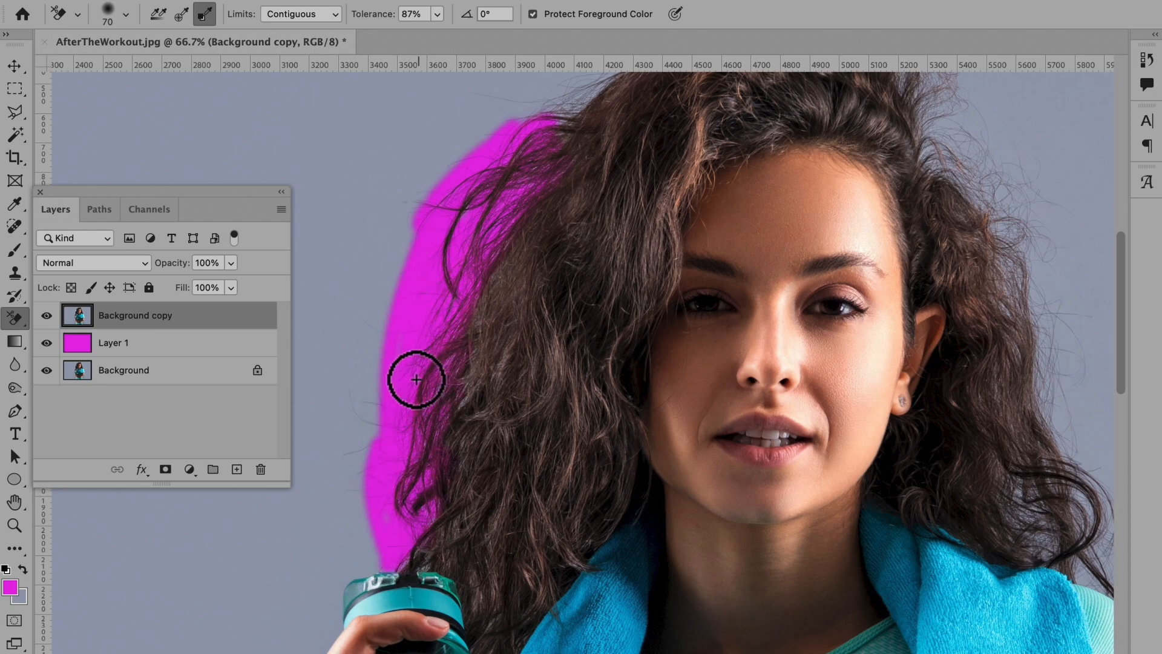
pyautogui.scroll(5, 843, 238)
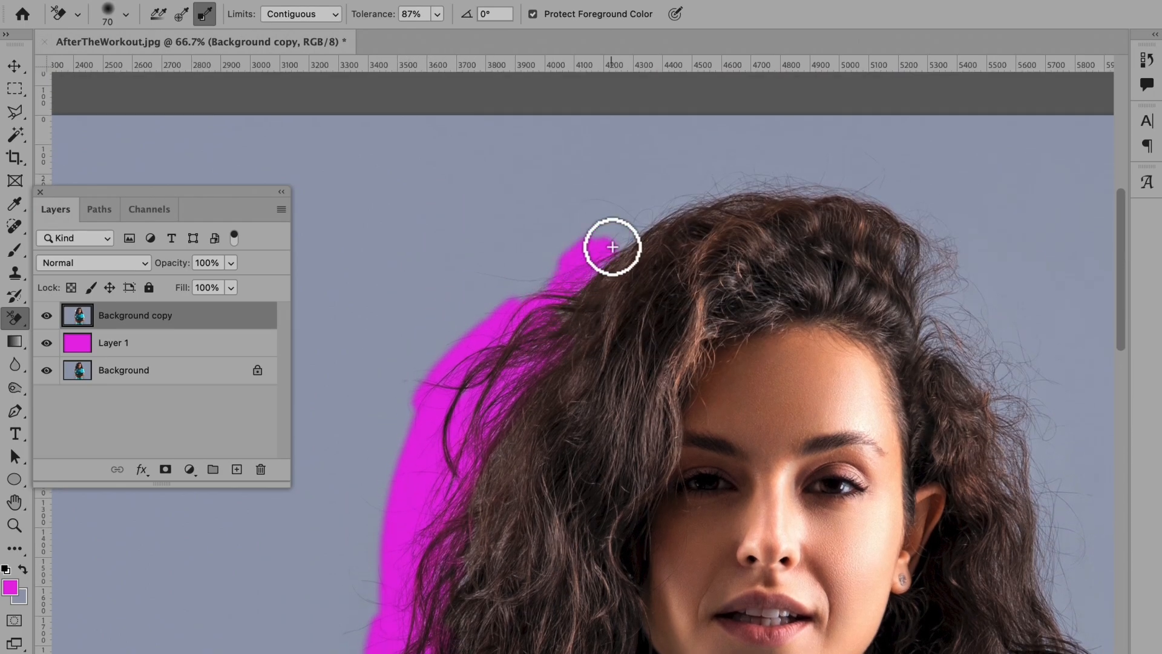
pyautogui.moveTo(521, 301)
pyautogui.mouseDown()
pyautogui.moveTo(645, 213)
pyautogui.moveTo(774, 173)
pyautogui.moveTo(799, 192)
pyautogui.moveTo(799, 168)
pyautogui.mouseUp()
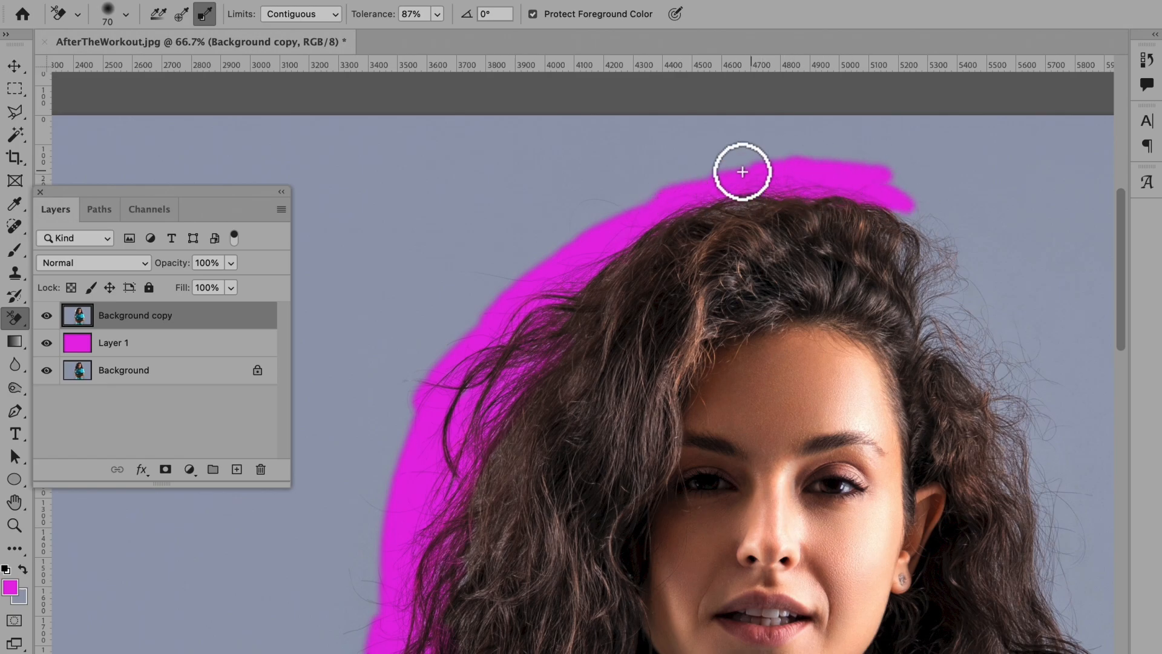
# Erase the backdrop along the right side of the hair, from the crown down to the shoulder.
pyautogui.moveTo(926, 259)
pyautogui.mouseDown()
pyautogui.moveTo(950, 294)
pyautogui.moveTo(943, 320)
pyautogui.moveTo(964, 266)
pyautogui.moveTo(912, 216)
pyautogui.moveTo(957, 215)
pyautogui.mouseUp()
pyautogui.moveTo(990, 383)
pyautogui.mouseDown()
pyautogui.moveTo(1037, 402)
pyautogui.moveTo(1043, 338)
pyautogui.moveTo(998, 309)
pyautogui.moveTo(1016, 366)
pyautogui.moveTo(1005, 415)
pyautogui.mouseUp()
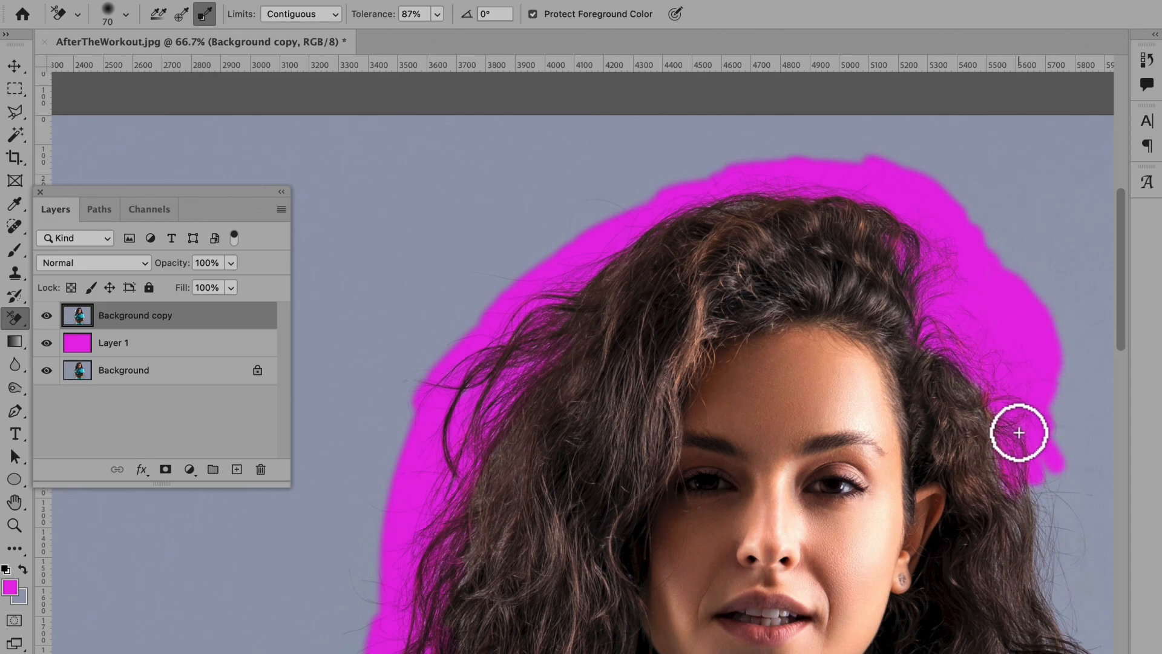
pyautogui.moveTo(1025, 498)
pyautogui.mouseDown()
pyautogui.moveTo(1060, 467)
pyautogui.moveTo(1075, 409)
pyautogui.mouseUp()
pyautogui.moveTo(1118, 327); pyautogui.dragTo(1119, 385)
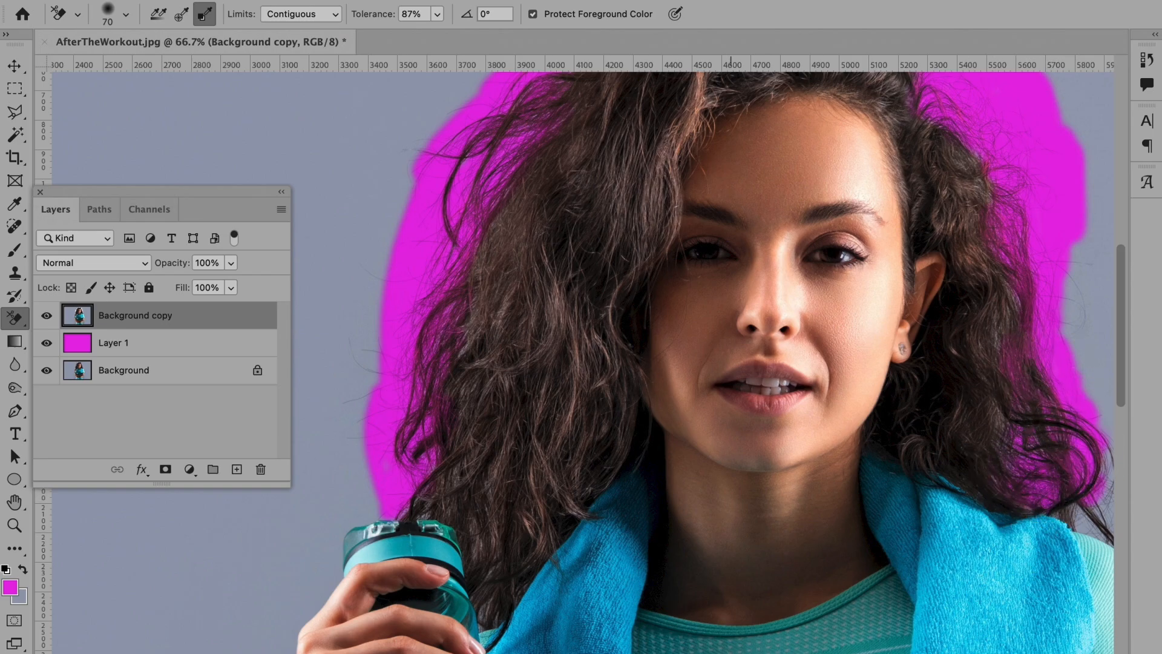
pyautogui.hscroll(6, 735, 501)
pyautogui.moveTo(690, 417)
pyautogui.mouseDown()
pyautogui.moveTo(722, 372)
pyautogui.moveTo(749, 464)
pyautogui.moveTo(743, 521)
pyautogui.mouseUp()
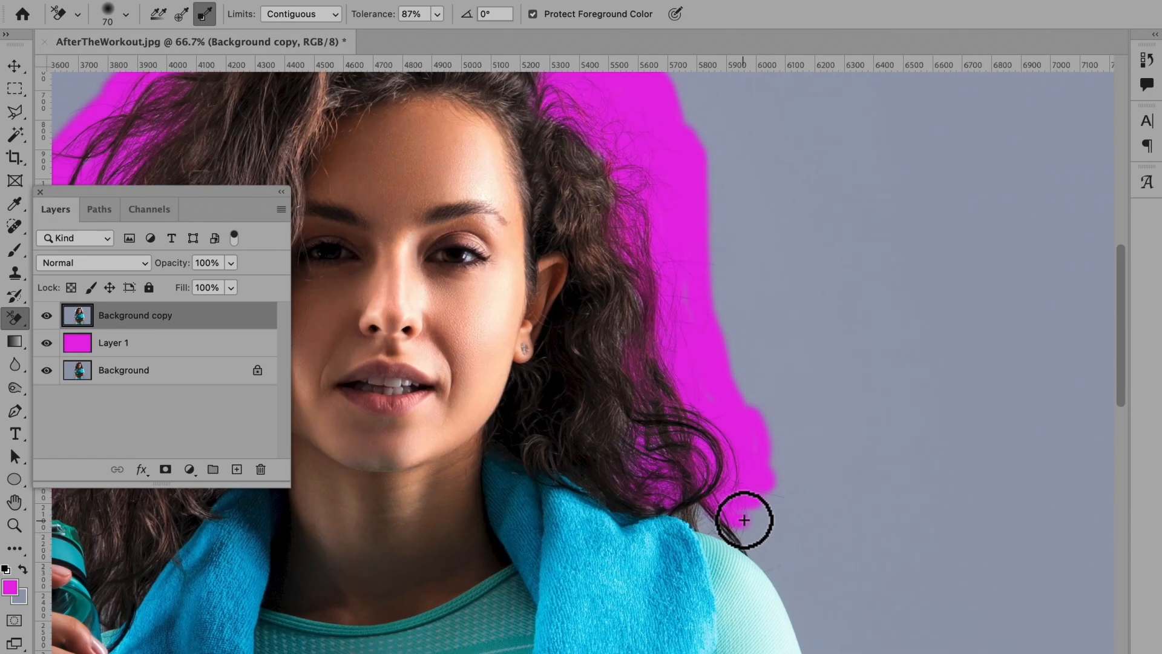
# With Find Edges limits, erase the backdrop along the arms, waist and hips at 20% tolerance, and beside the hair's left edge at 55%.
pyautogui.scroll(5, 623, 246)
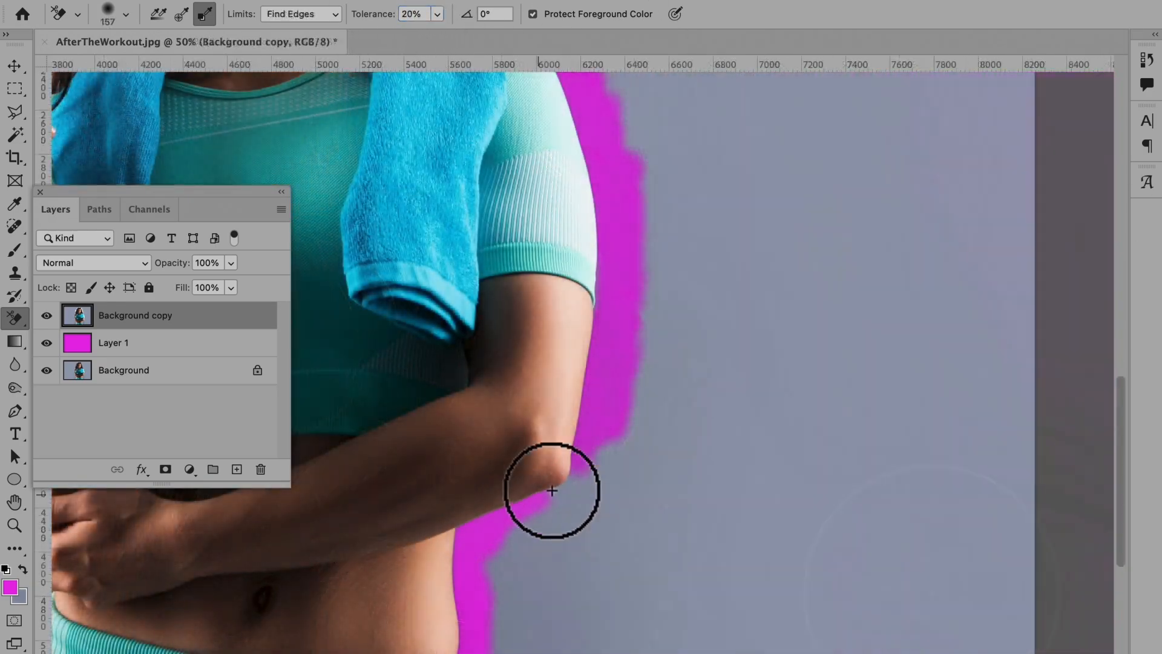
pyautogui.moveTo(544, 480)
pyautogui.mouseDown()
pyautogui.moveTo(507, 553)
pyautogui.moveTo(498, 648)
pyautogui.mouseUp()
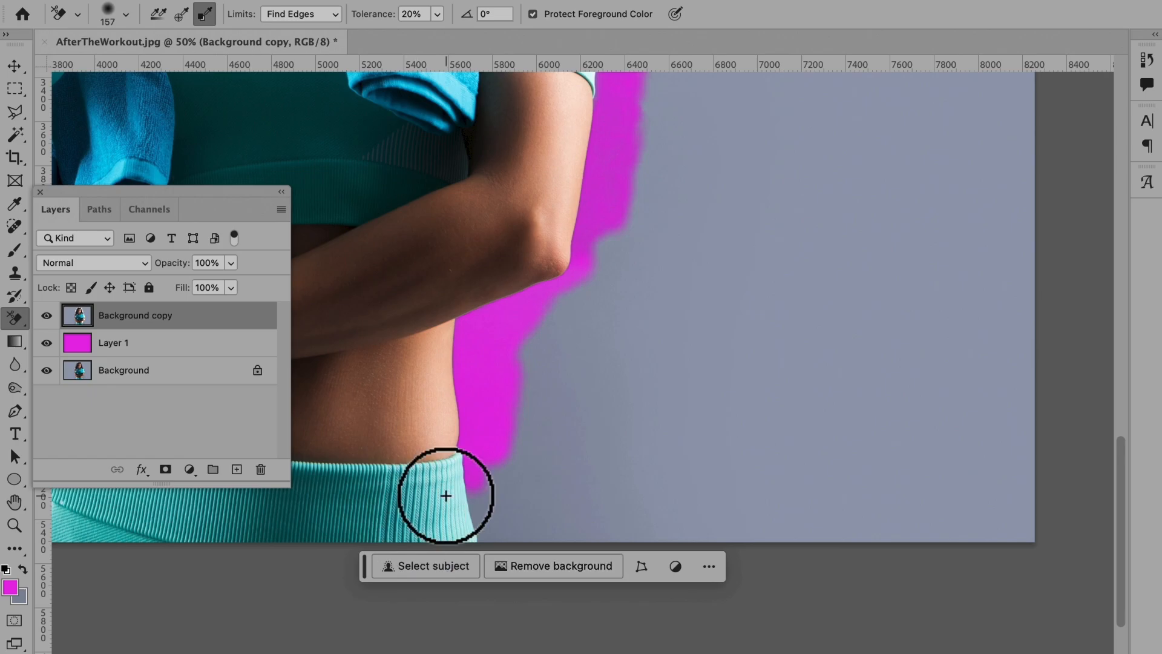
pyautogui.moveTo(446, 485); pyautogui.dragTo(483, 511)
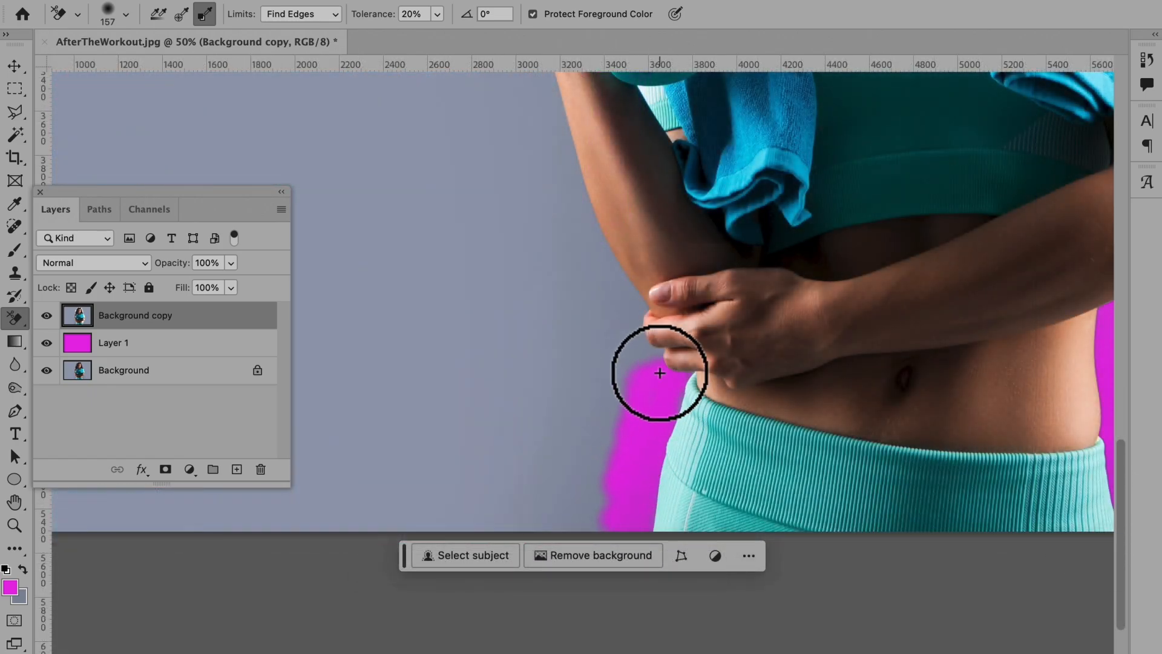
pyautogui.moveTo(659, 371)
pyautogui.mouseDown()
pyautogui.moveTo(641, 316)
pyautogui.moveTo(596, 467)
pyautogui.mouseUp()
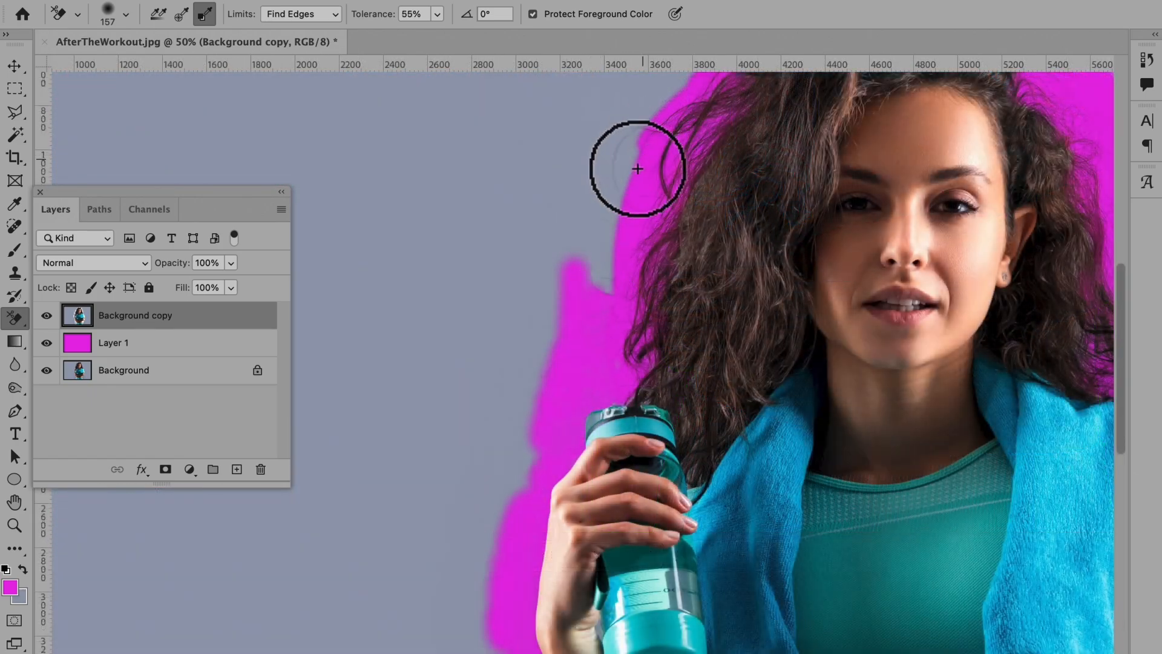
pyautogui.moveTo(636, 161)
pyautogui.mouseDown()
pyautogui.moveTo(612, 199)
pyautogui.moveTo(604, 298)
pyautogui.moveTo(585, 301)
pyautogui.mouseUp()
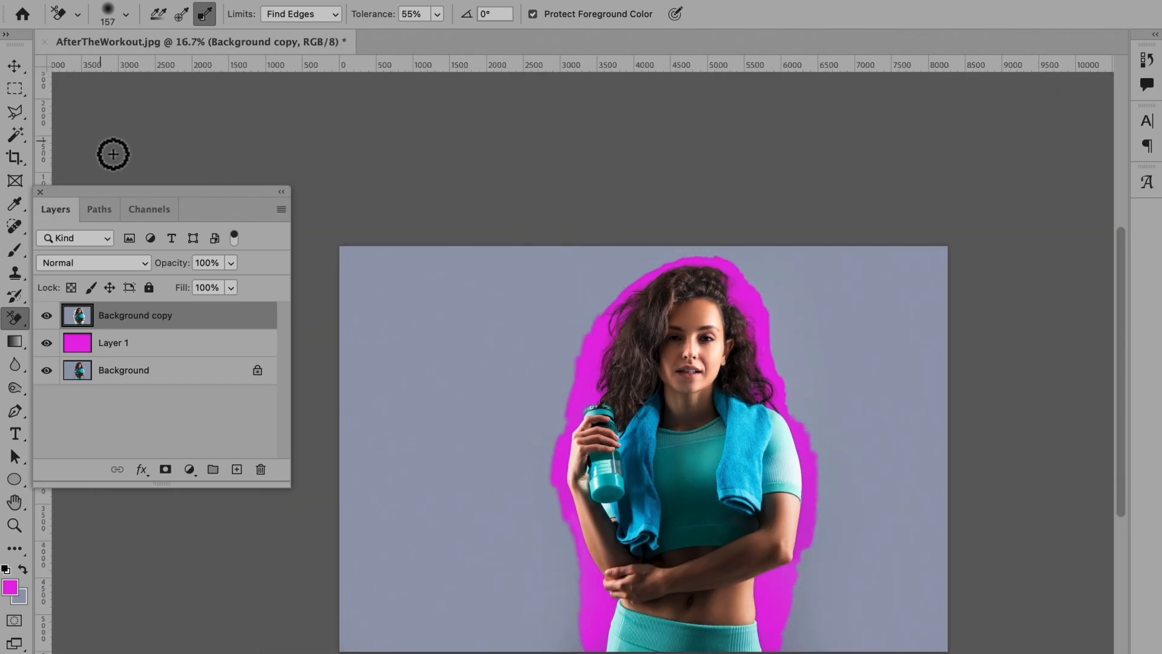
# Erase the remaining backdrop on both sides of the woman with the tolerance at 100% and a 407 px brush.
pyautogui.click(438, 15)
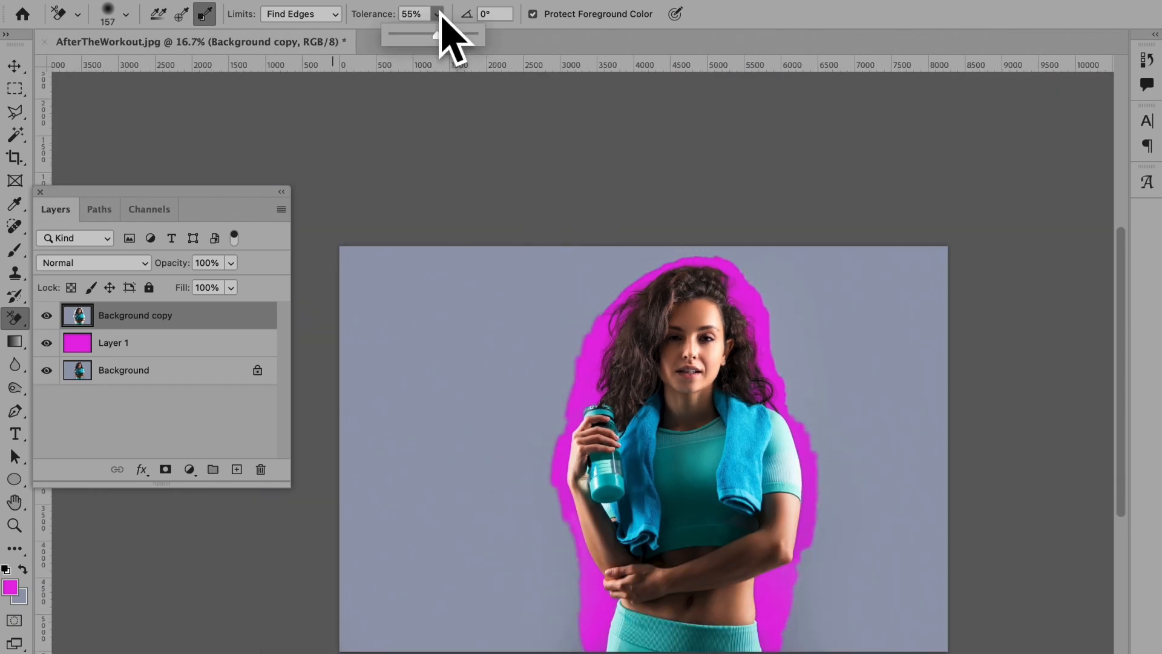
pyautogui.click(125, 15)
pyautogui.moveTo(130, 61); pyautogui.dragTo(168, 61)
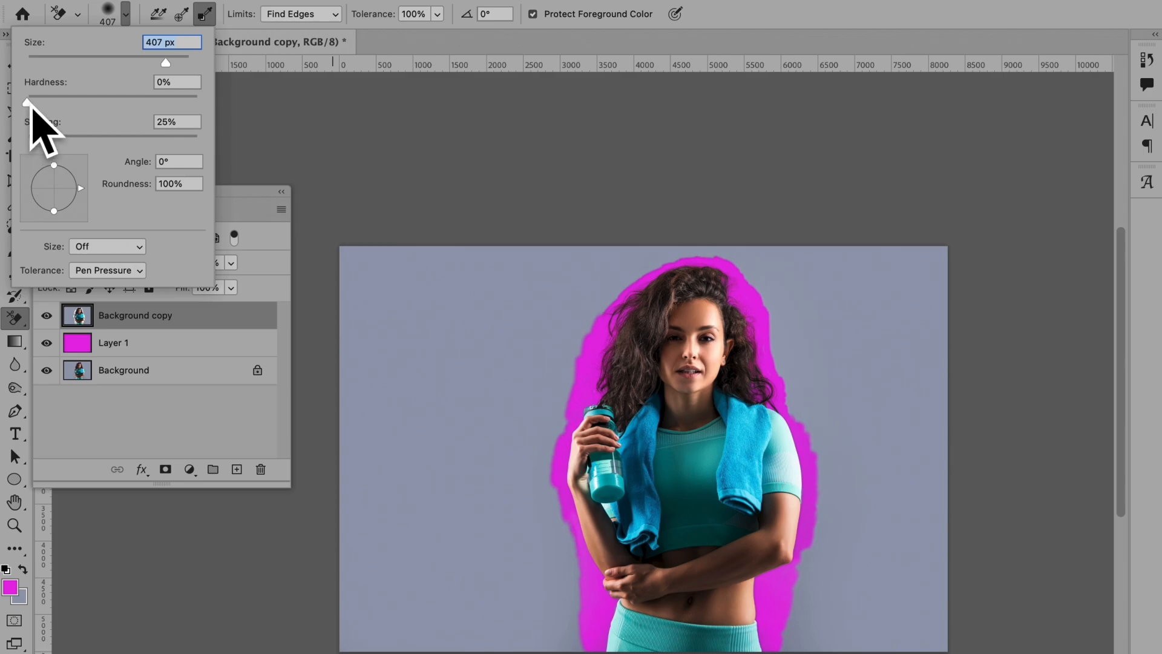
pyautogui.press('Return')
pyautogui.moveTo(415, 440)
pyautogui.mouseDown()
pyautogui.moveTo(363, 258)
pyautogui.moveTo(446, 621)
pyautogui.moveTo(553, 591)
pyautogui.moveTo(508, 552)
pyautogui.mouseUp()
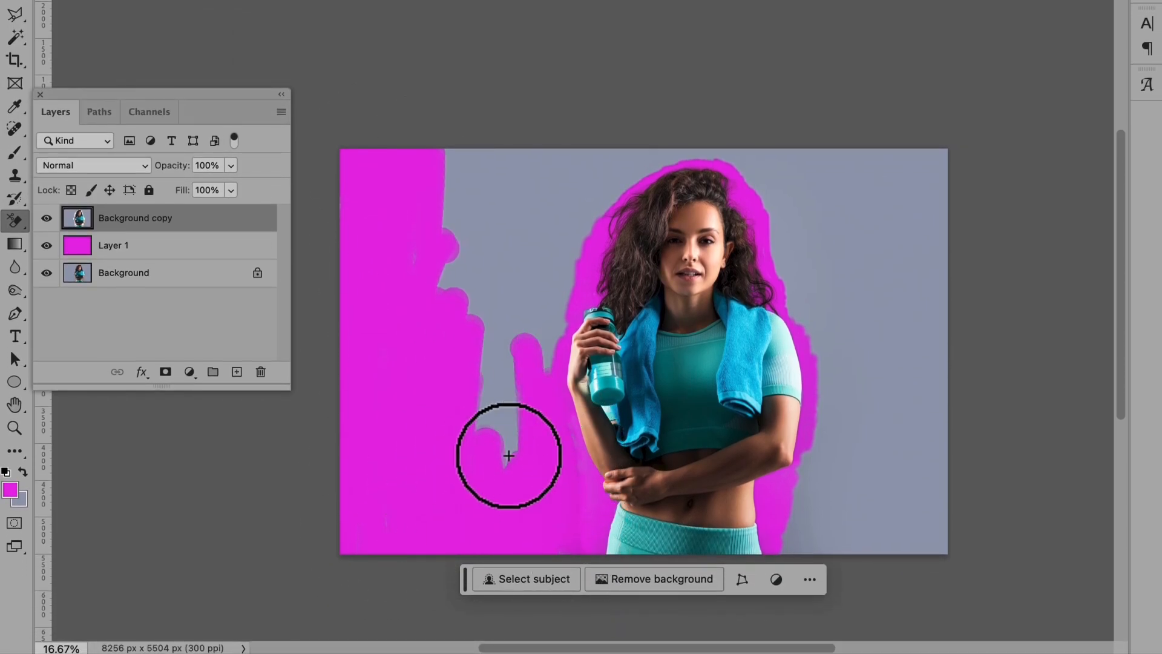
pyautogui.moveTo(509, 455)
pyautogui.mouseDown()
pyautogui.moveTo(558, 284)
pyautogui.moveTo(472, 331)
pyautogui.moveTo(528, 165)
pyautogui.moveTo(594, 222)
pyautogui.moveTo(645, 165)
pyautogui.moveTo(925, 152)
pyautogui.moveTo(958, 314)
pyautogui.moveTo(946, 414)
pyautogui.moveTo(905, 486)
pyautogui.moveTo(800, 557)
pyautogui.moveTo(807, 458)
pyautogui.moveTo(851, 454)
pyautogui.mouseUp()
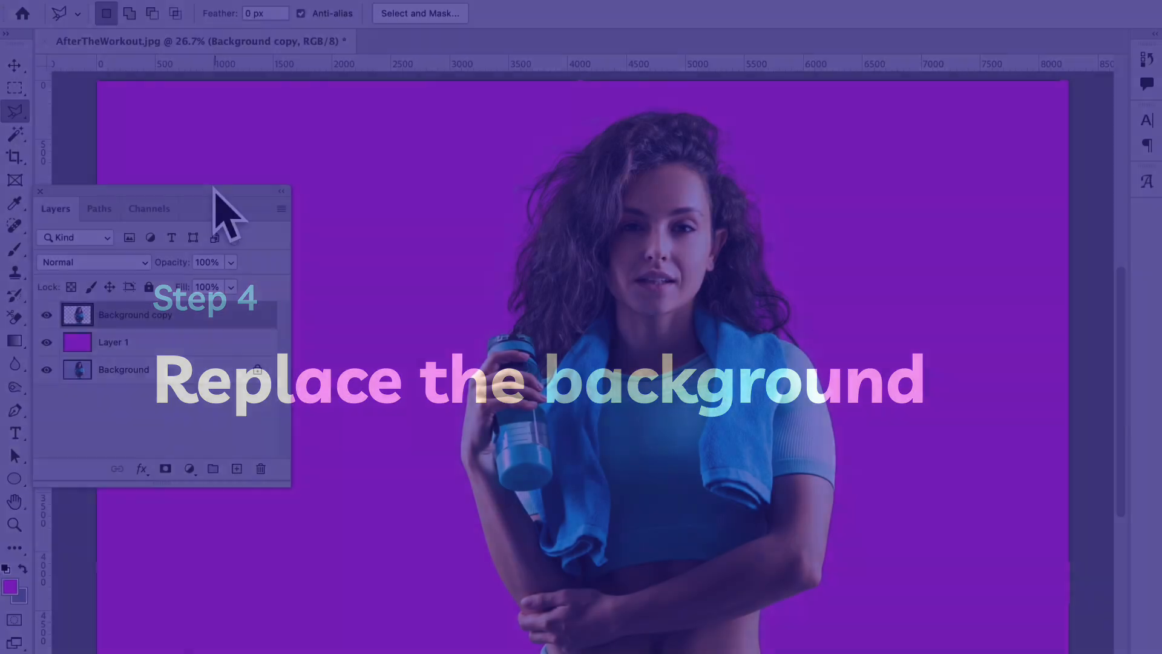
# Hide the magenta Layer 1 and the original Background layer, leaving only the cutout layer visible.
pyautogui.moveTo(221, 207); pyautogui.dragTo(273, 202)
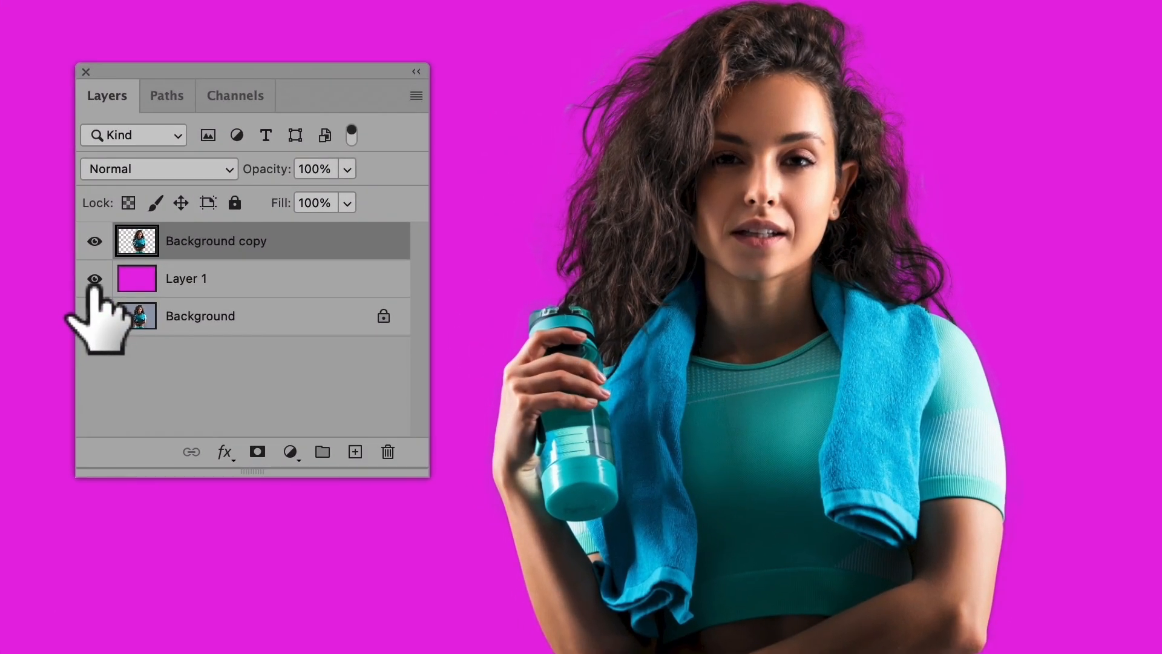
pyautogui.click(95, 279)
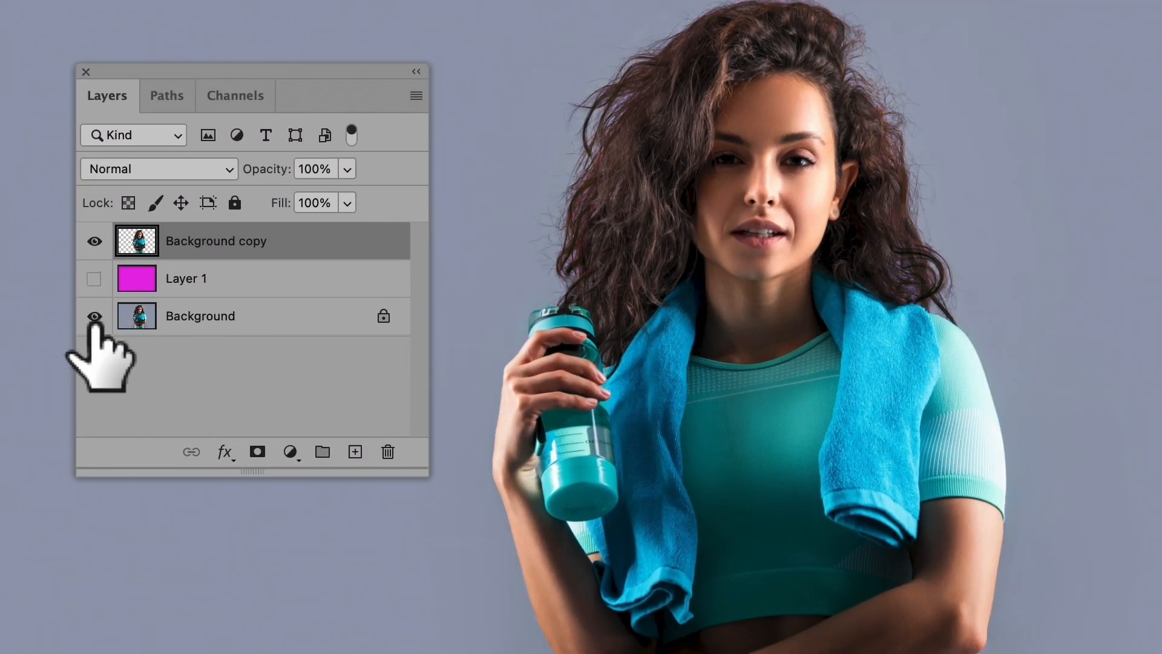
pyautogui.click(94, 316)
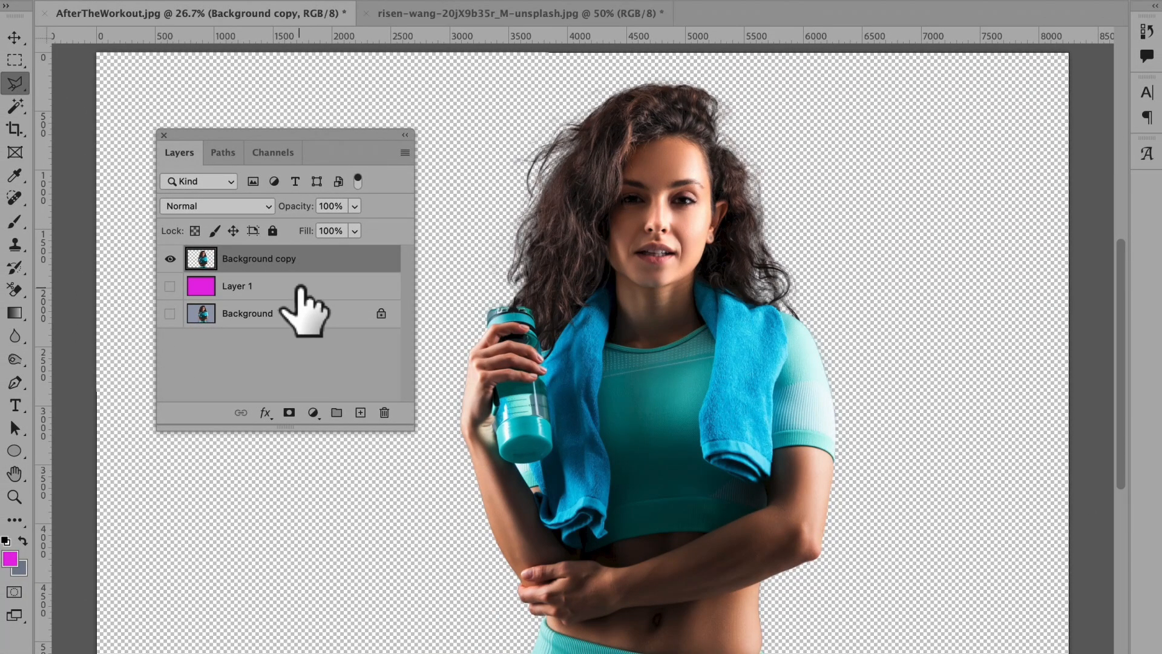
# Paste the gym photo as a new layer and scale it to the full canvas height, aligned with the canvas's left edge.
pyautogui.press('super+v')
pyautogui.moveTo(339, 343)
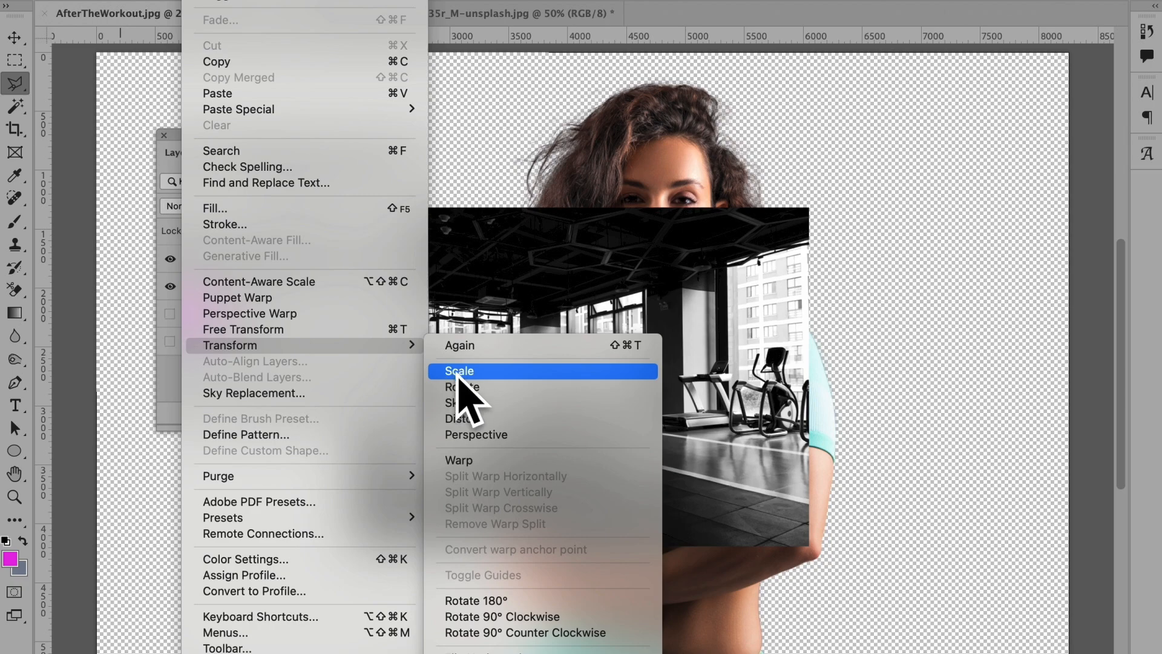
pyautogui.click(466, 376)
pyautogui.moveTo(810, 547); pyautogui.dragTo(1017, 622)
pyautogui.press('super+minus')
pyautogui.press('super+minus')
pyautogui.moveTo(441, 222); pyautogui.dragTo(307, 128)
pyautogui.moveTo(694, 233); pyautogui.dragTo(657, 225)
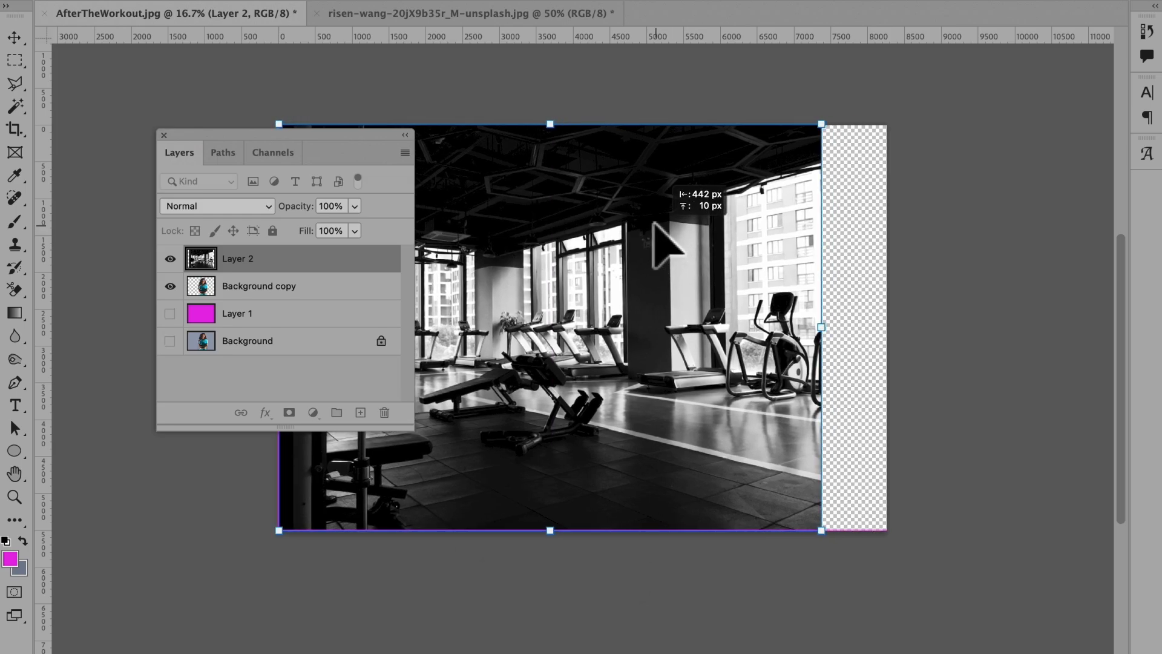
pyautogui.moveTo(273, 133); pyautogui.dragTo(783, 223)
pyautogui.press('Return')
# Stack the Background copy layer above the gym photo and move the woman slightly right and down within the scene.
pyautogui.moveTo(786, 375); pyautogui.dragTo(786, 336)
pyautogui.moveTo(793, 218); pyautogui.dragTo(924, 248)
pyautogui.moveTo(669, 280); pyautogui.dragTo(702, 292)
pyautogui.moveTo(874, 256); pyautogui.dragTo(986, 261)
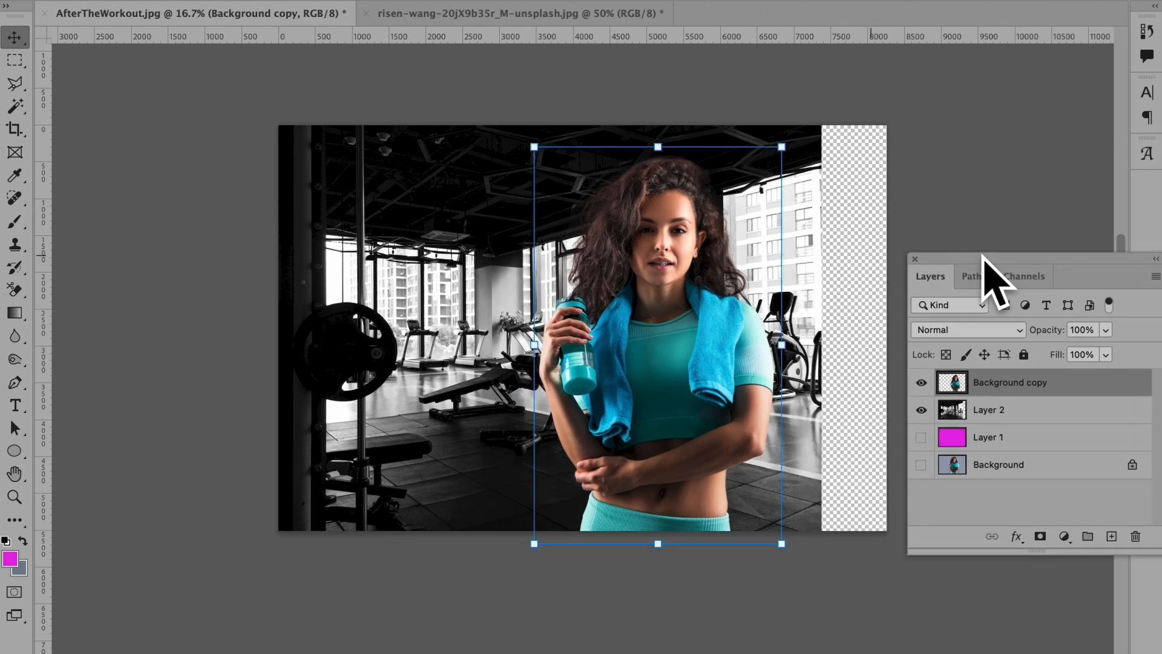
# Crop the image to a rectangular selection around the gym photo, removing the transparent strip along the canvas's right side.
pyautogui.click(15, 60)
pyautogui.moveTo(822, 115); pyautogui.dragTo(187, 553)
pyautogui.click(207, 2)
pyautogui.click(257, 146)
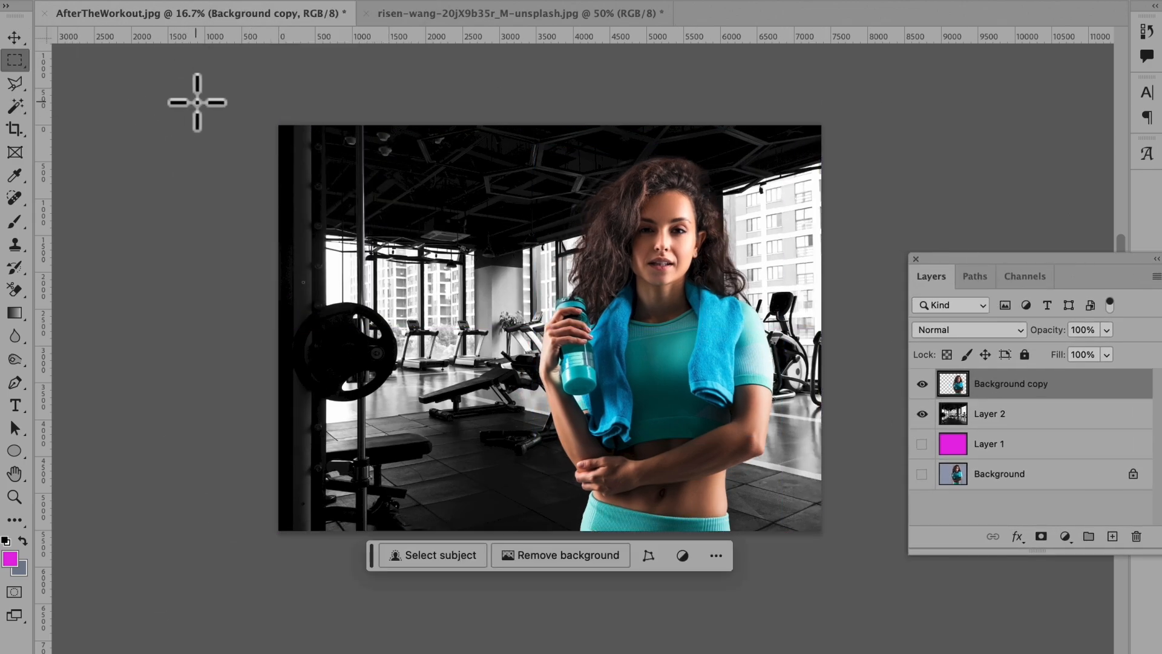
pyautogui.hotkey('ctrl', '+')
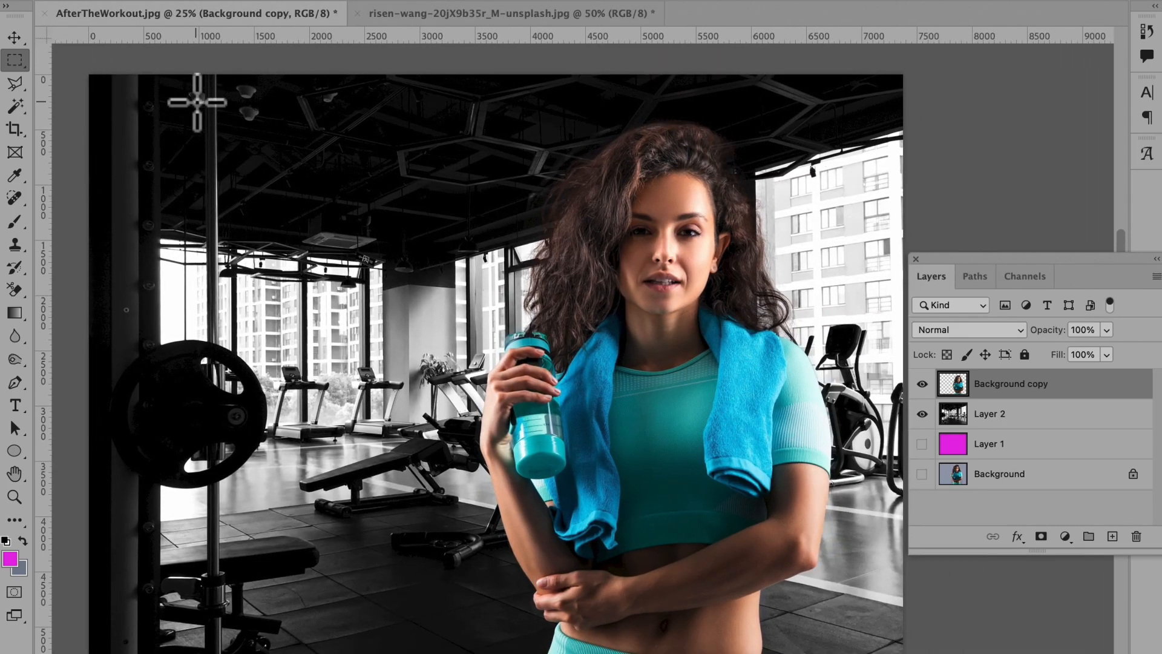